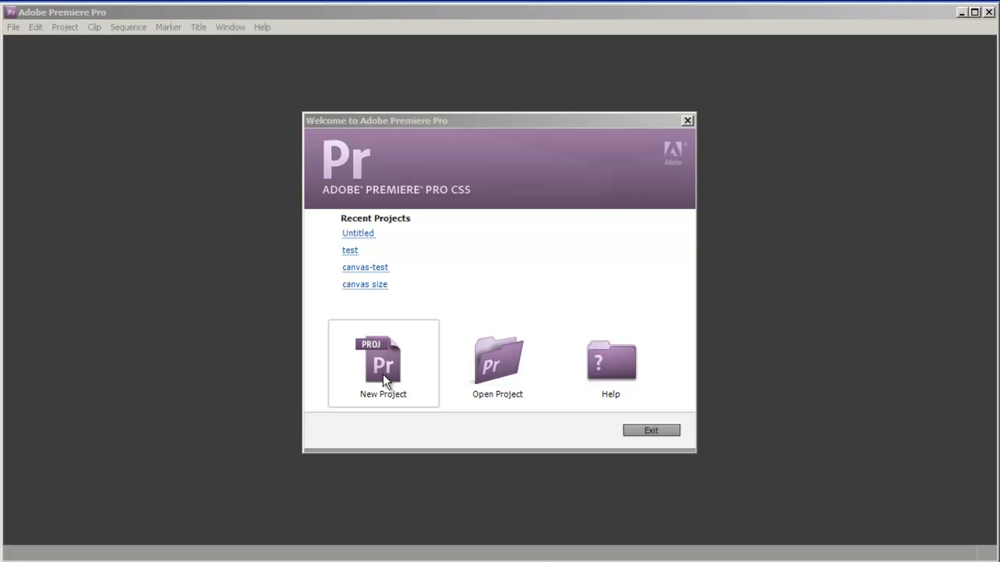
Create a new project named Untitled with the default settings, overwriting the existing project of that name.
{"action": "left_click", "coordinate": [380, 347]}
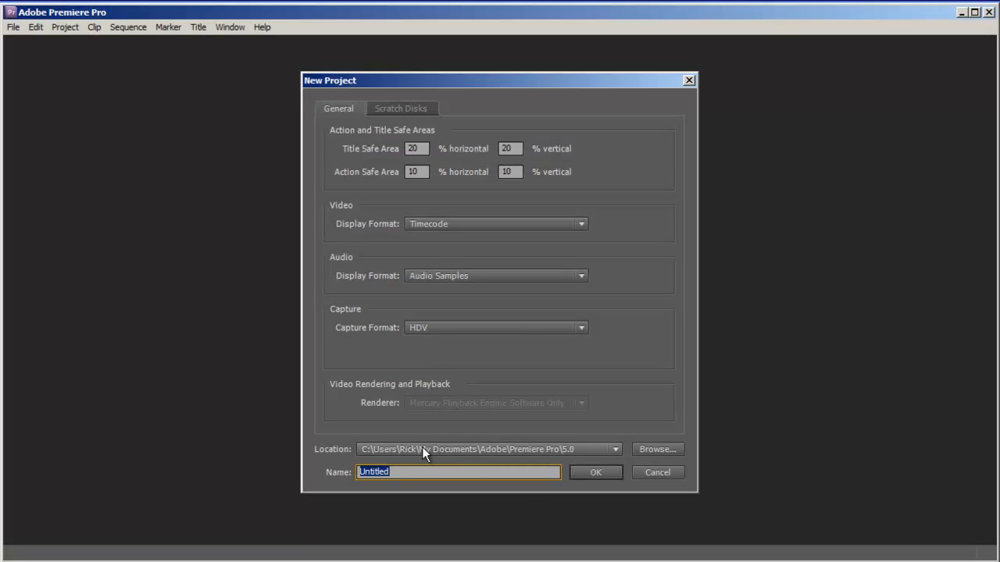
{"action": "left_click", "coordinate": [381, 111]}
{"action": "left_click", "coordinate": [324, 113]}
{"action": "left_click", "coordinate": [491, 474]}
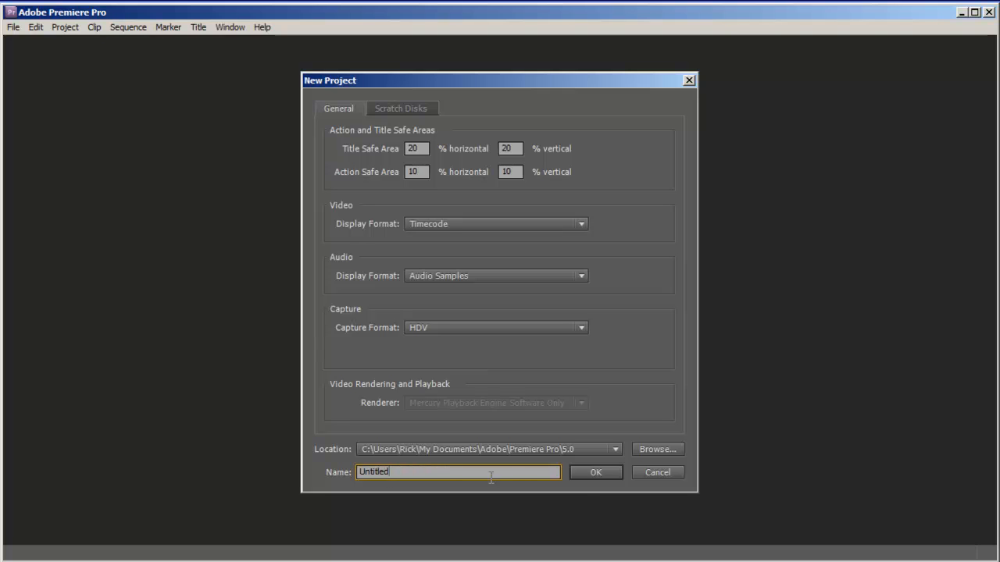
{"action": "left_click", "coordinate": [580, 473]}
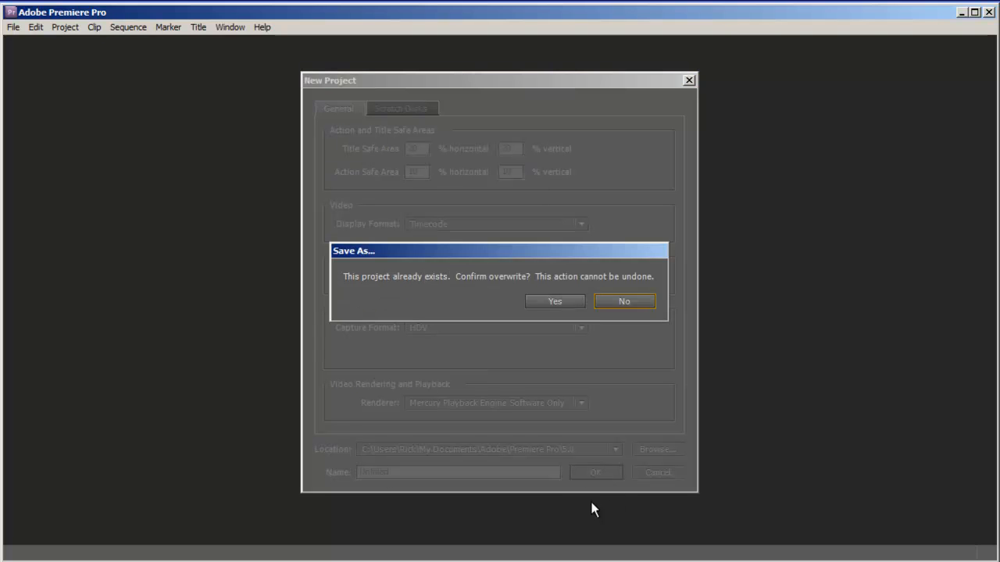
{"action": "left_click", "coordinate": [556, 302]}
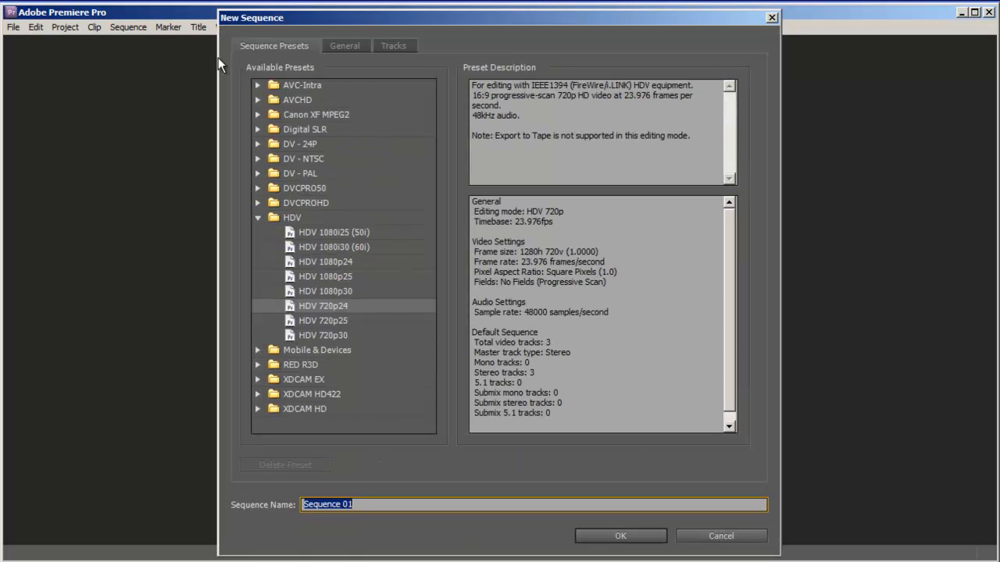
Browse the HDV sequence presets and leave the project without a sequence.
{"action": "left_click_drag", "start_coordinate": [319, 262], "coordinate": [319, 341]}
{"action": "left_click_drag", "start_coordinate": [315, 279], "coordinate": [319, 244]}
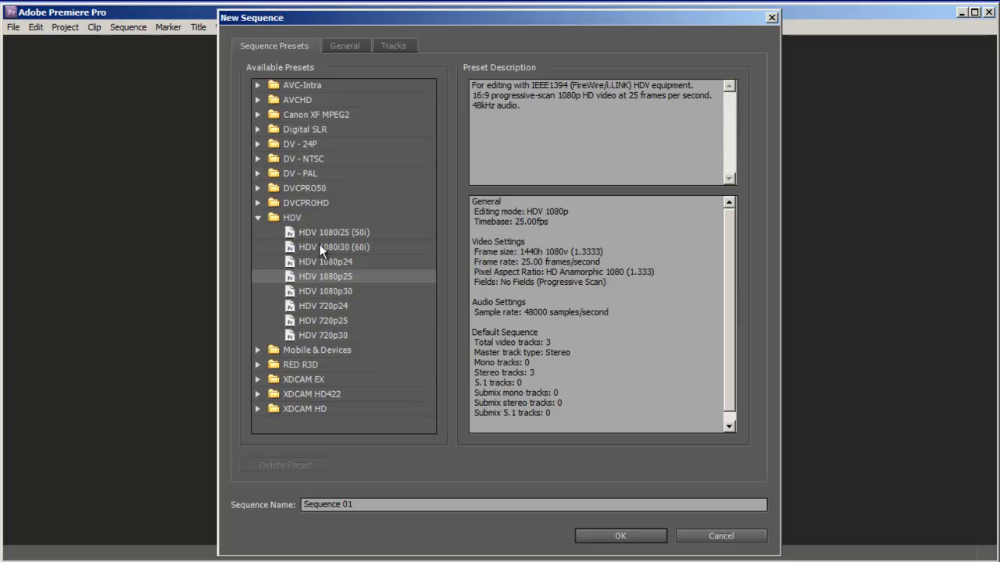
{"action": "left_click", "coordinate": [255, 216]}
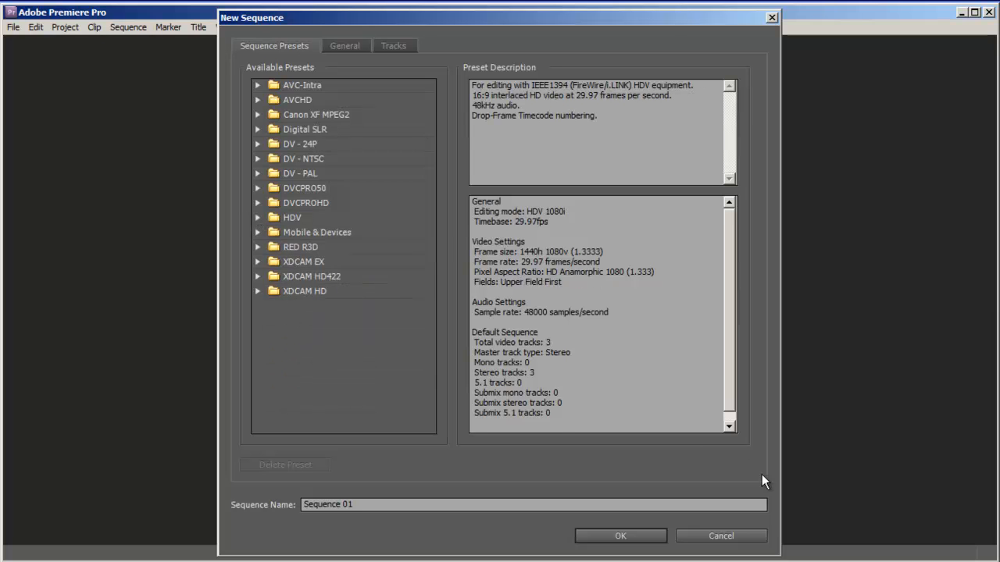
{"action": "left_click", "coordinate": [715, 536]}
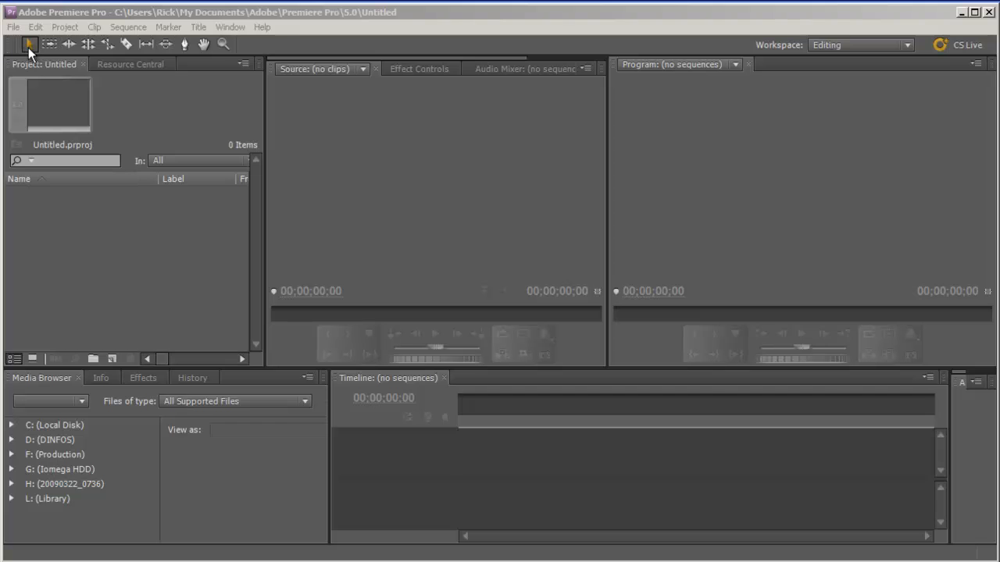
Import FILE0005.MOV, FILE0118.MOV, The_Google_Switch.wmv, 00010.MTS and the BetterNetworker-Welcome video into the project.
{"action": "left_click", "coordinate": [45, 11]}
{"action": "left_click", "coordinate": [14, 28]}
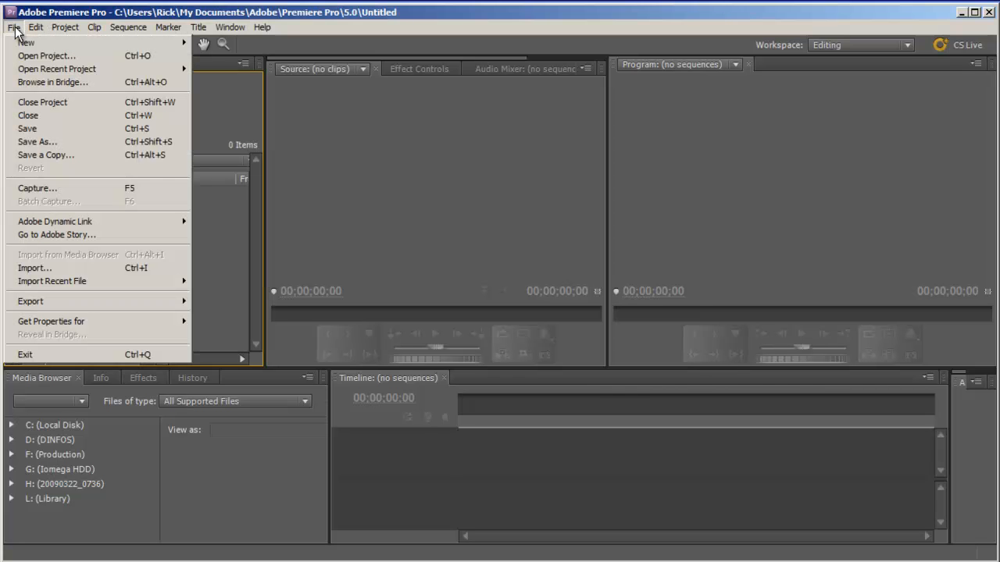
{"action": "left_click", "coordinate": [53, 269]}
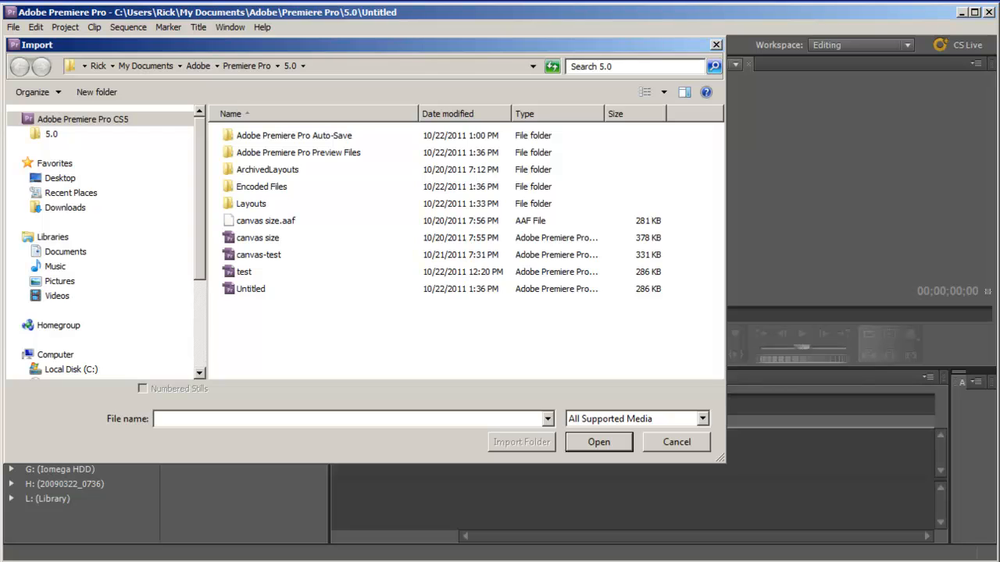
{"action": "key", "text": "Escape"}
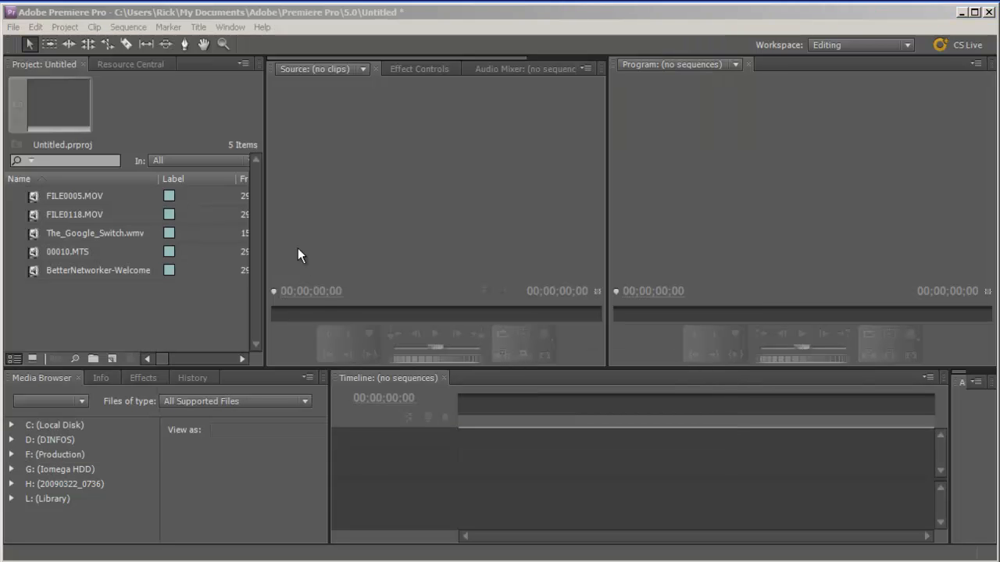
Examine the frame size, frame rate and audio properties of each imported clip to compare their formats.
{"action": "left_click", "coordinate": [211, 252]}
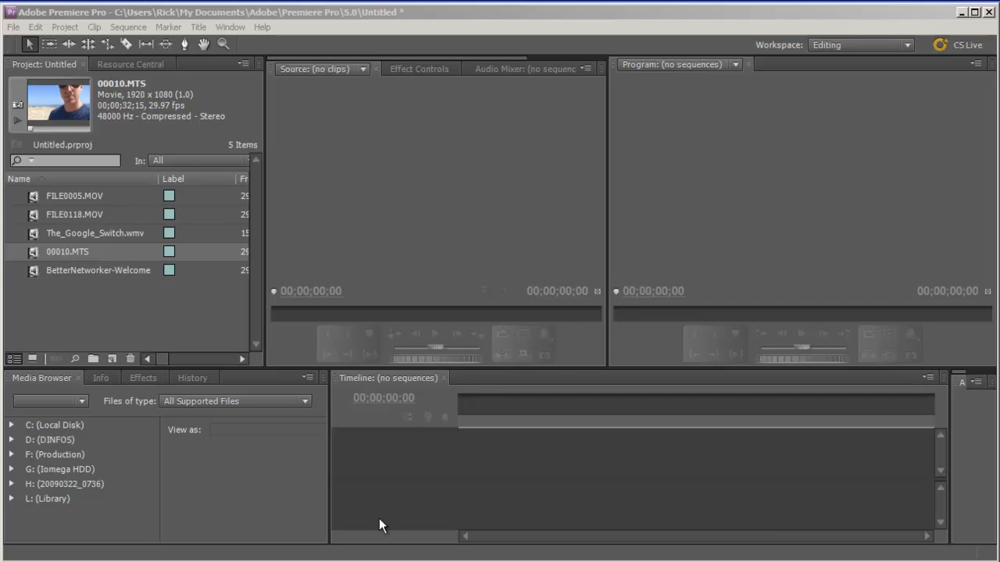
{"action": "left_click", "coordinate": [110, 307]}
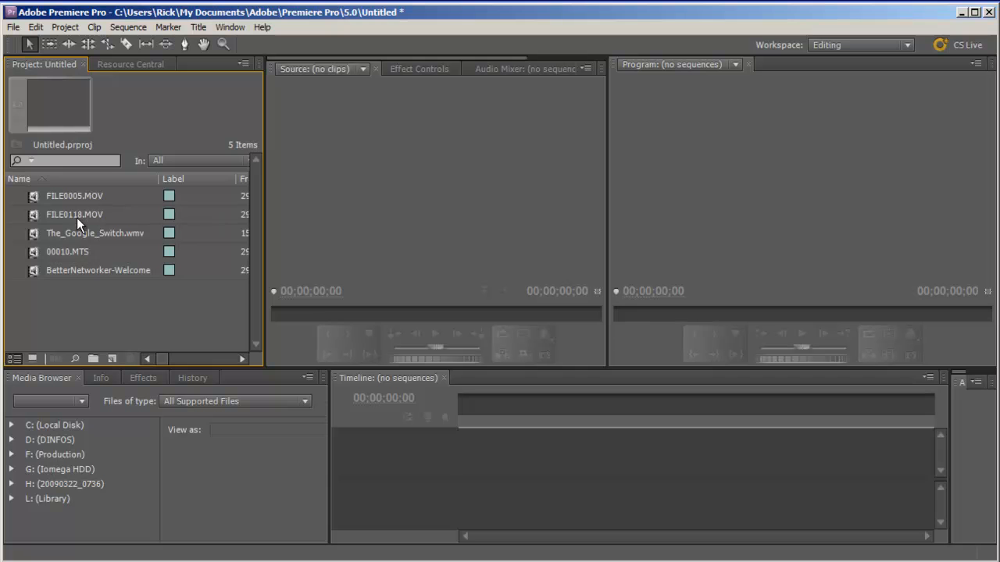
{"action": "left_click", "coordinate": [50, 196]}
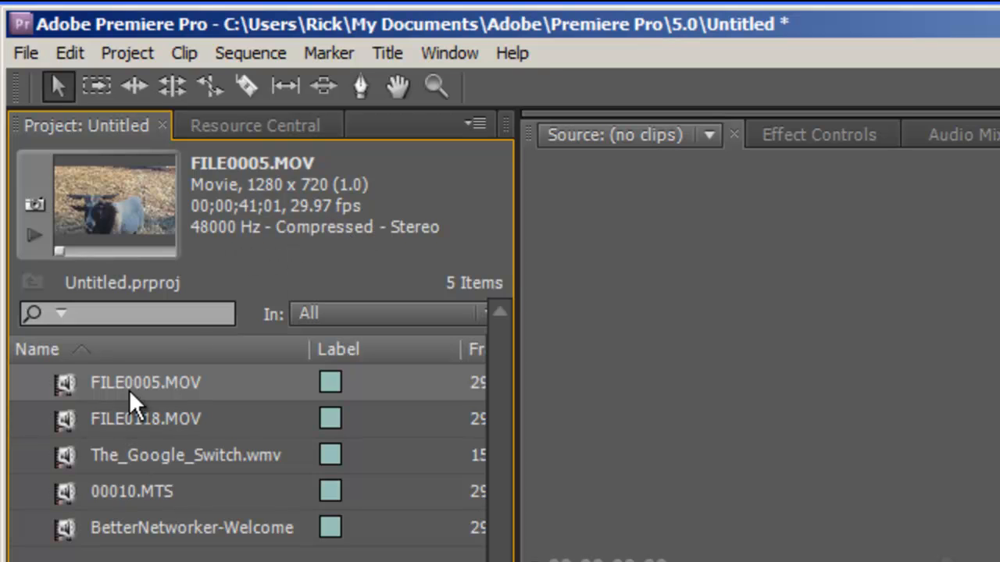
{"action": "left_click", "coordinate": [65, 423]}
{"action": "left_click", "coordinate": [63, 451]}
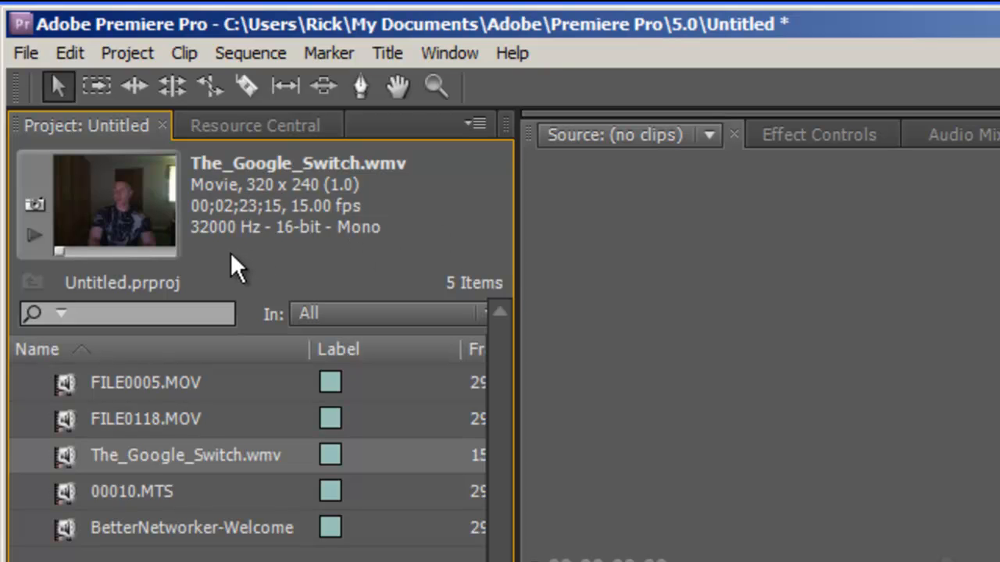
{"action": "left_click", "coordinate": [67, 484]}
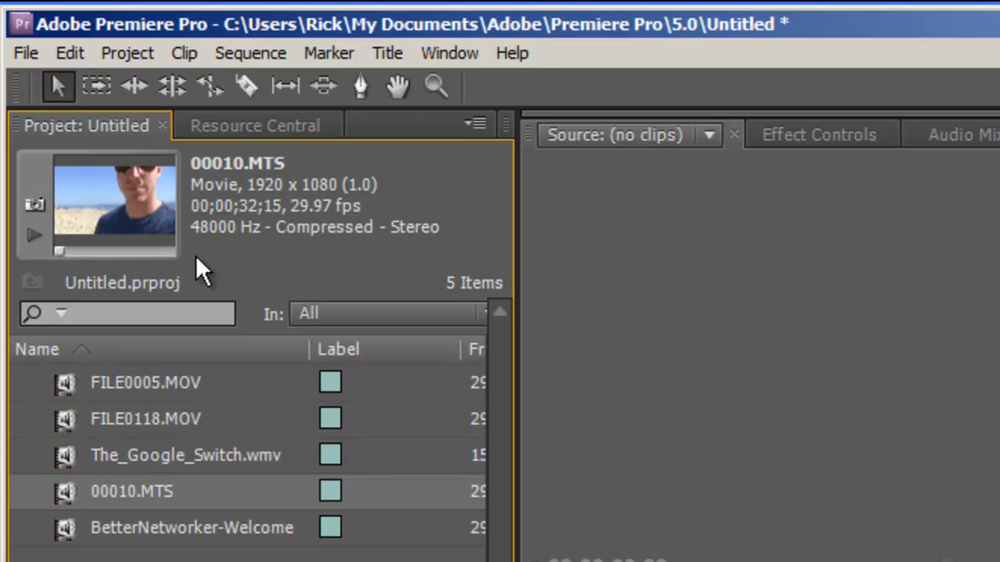
{"action": "left_click", "coordinate": [62, 527]}
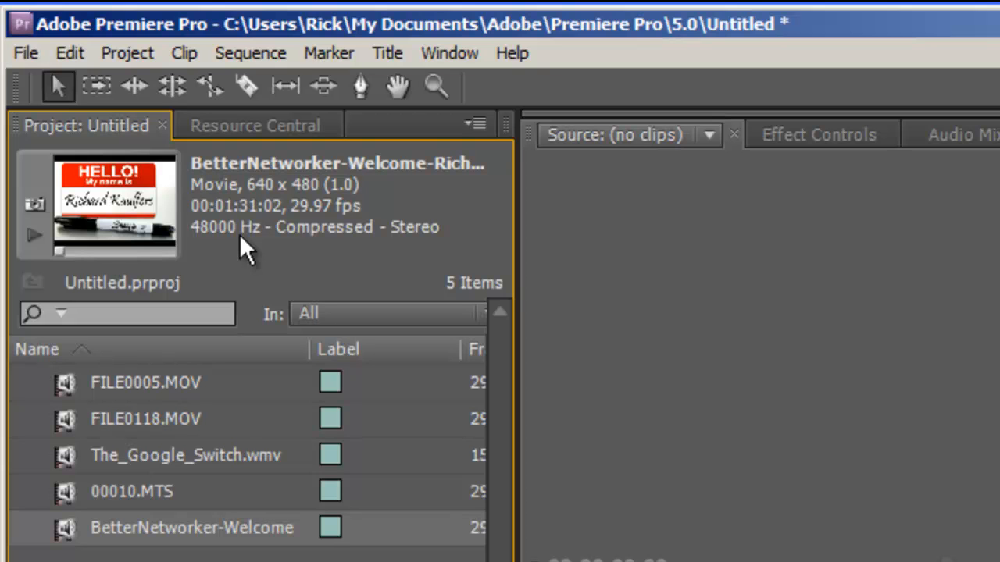
{"action": "left_click", "coordinate": [67, 457]}
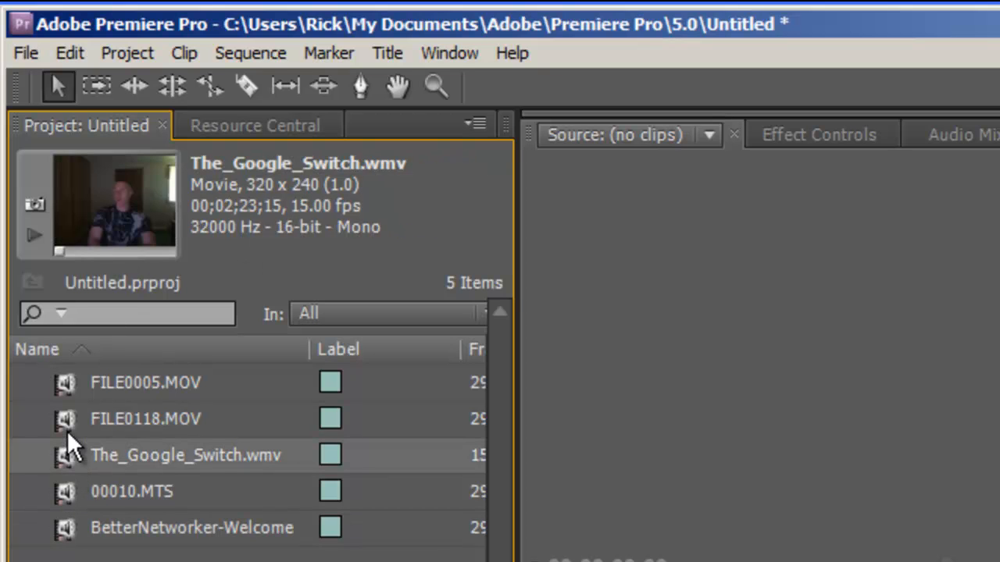
{"action": "left_click", "coordinate": [59, 526]}
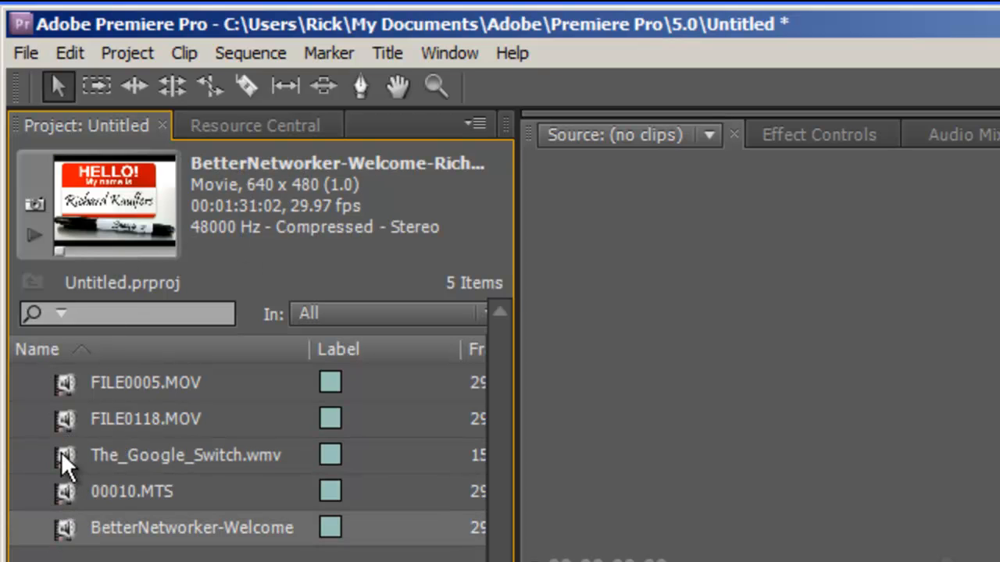
{"action": "left_click", "coordinate": [66, 428]}
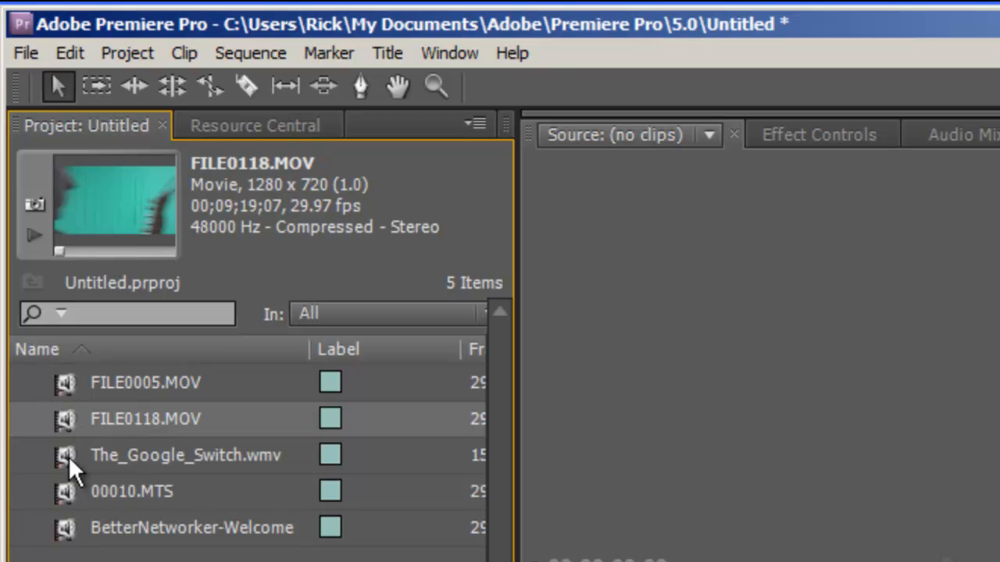
{"action": "left_click", "coordinate": [62, 499]}
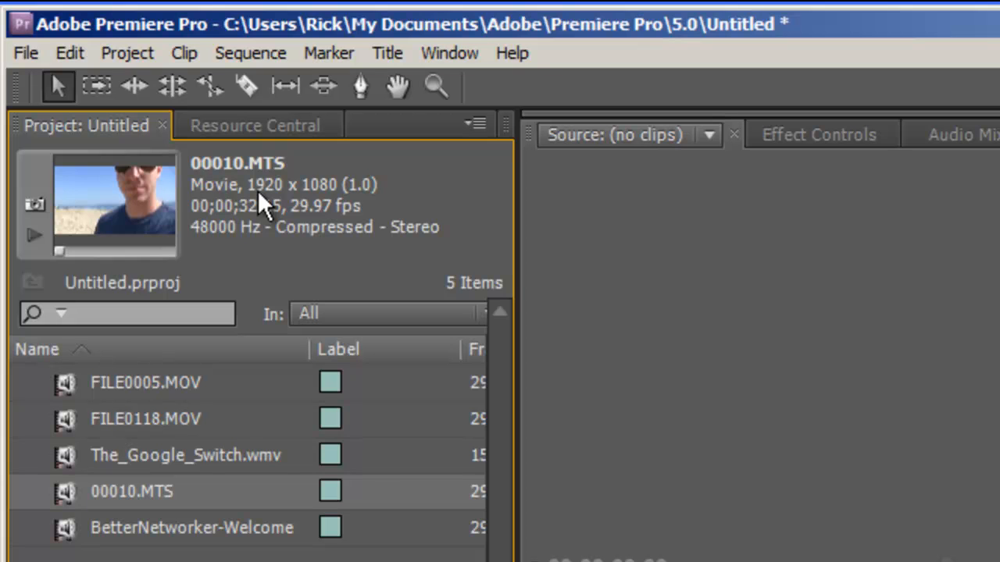
Create a new sequence named Sequence 02 from the HDV 1080i30 (60i) preset.
{"action": "left_click", "coordinate": [26, 54]}
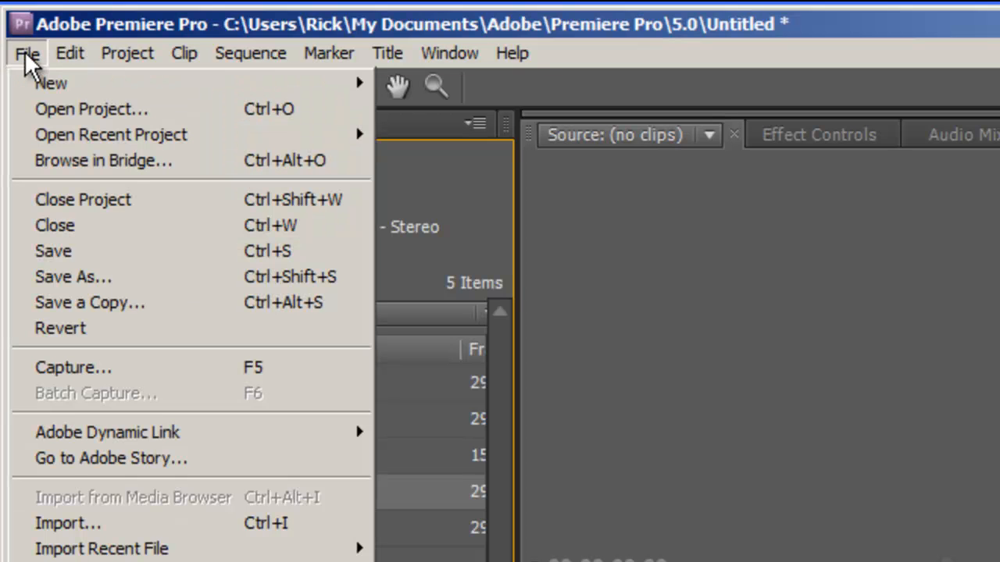
{"action": "mouse_move", "coordinate": [205, 85]}
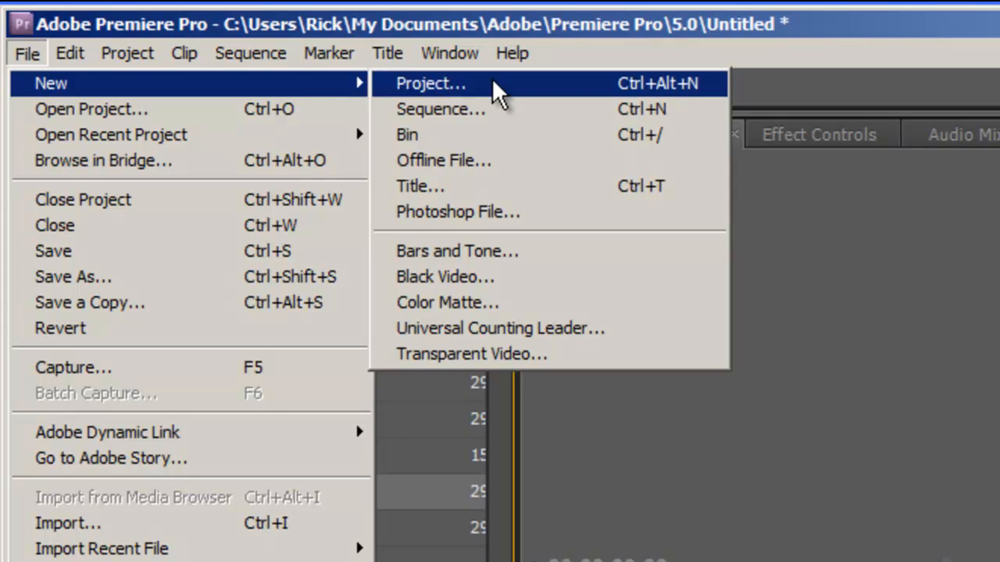
{"action": "left_click", "coordinate": [495, 115]}
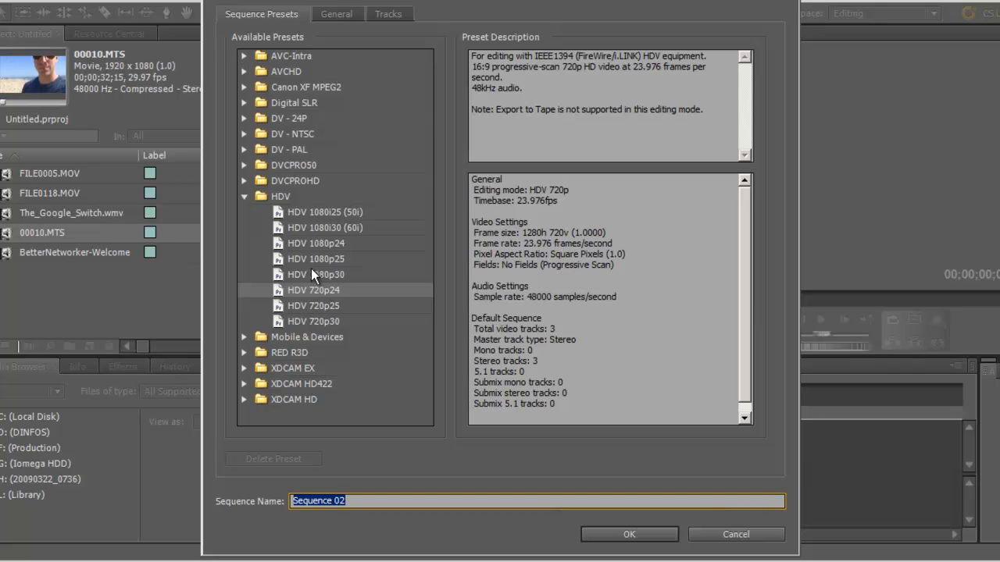
{"action": "left_click", "coordinate": [310, 226]}
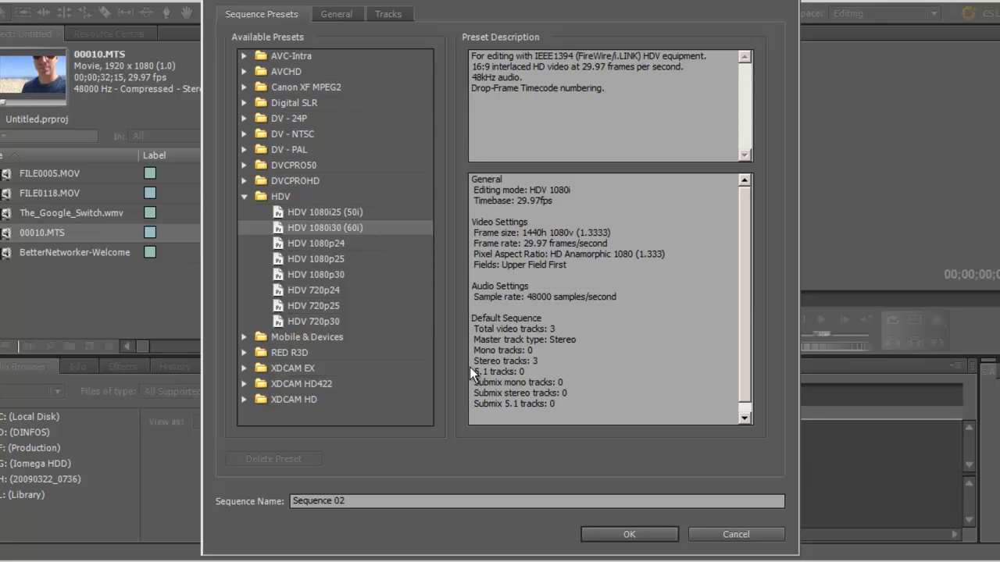
{"action": "left_click", "coordinate": [612, 530]}
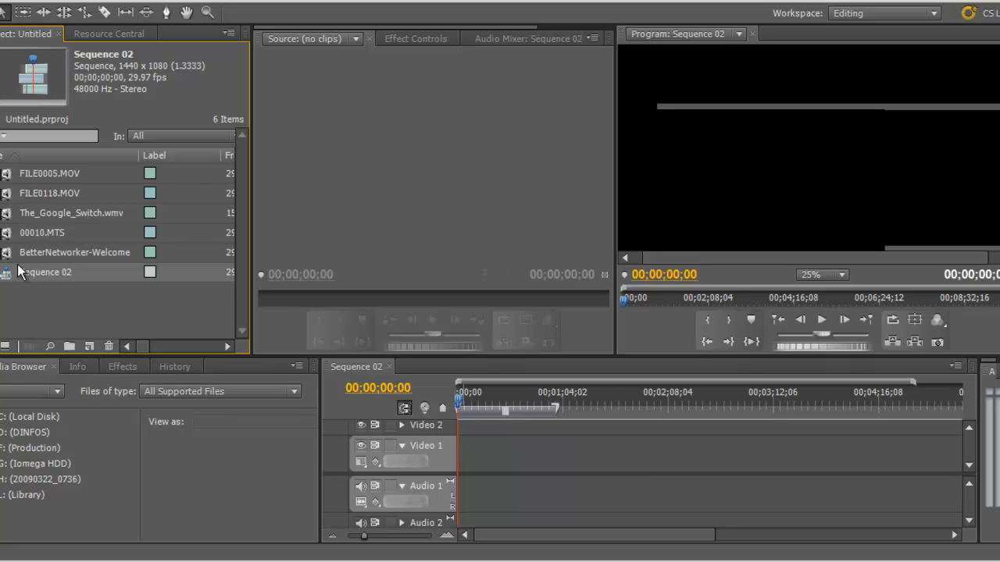
Preview clip 00010.MTS in the Source monitor and place it at the start of the Video 2 track.
{"action": "left_click", "coordinate": [4, 234]}
{"action": "double_click", "coordinate": [4, 234]}
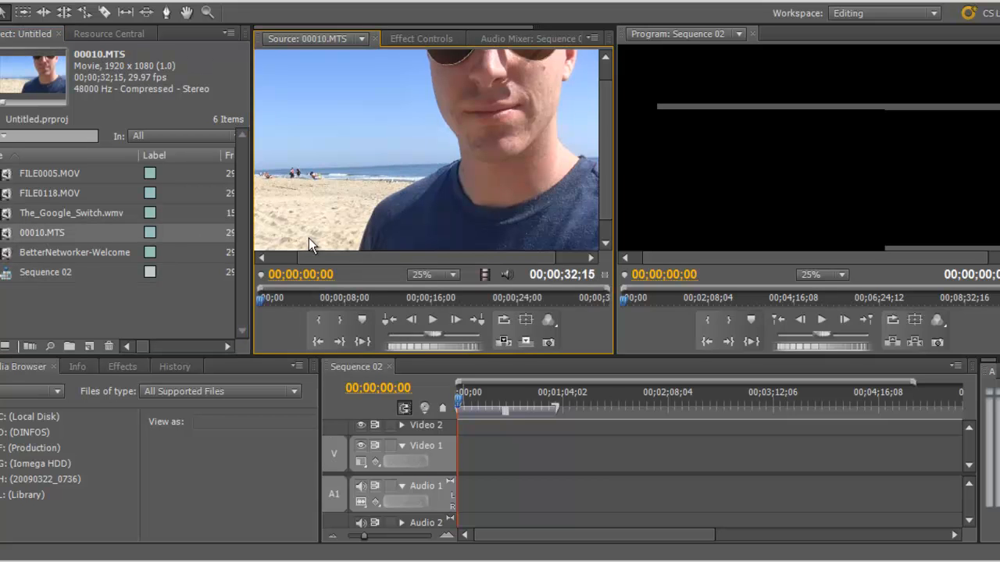
{"action": "left_click_drag", "start_coordinate": [289, 302], "coordinate": [424, 308]}
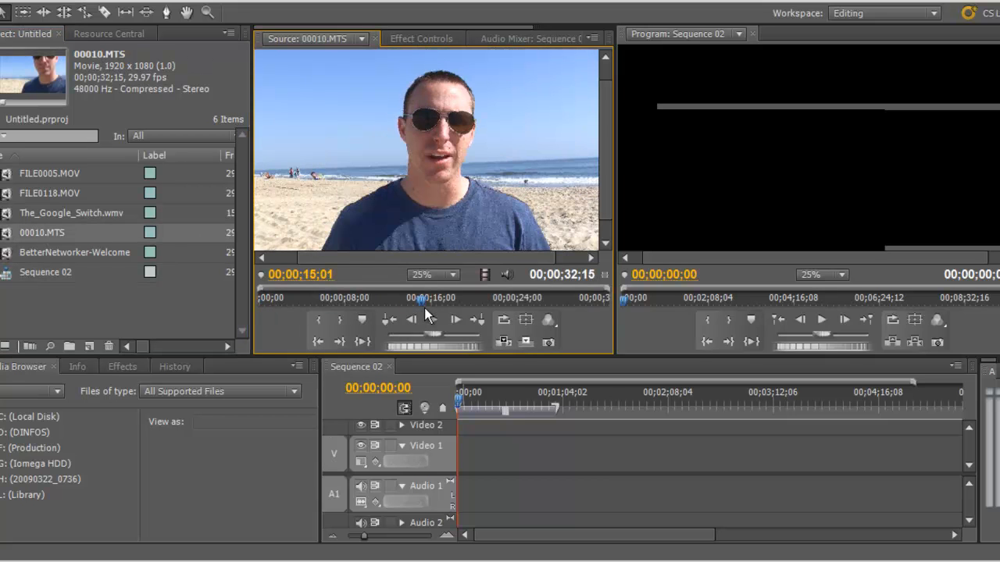
{"action": "left_click_drag", "start_coordinate": [8, 234], "coordinate": [445, 442]}
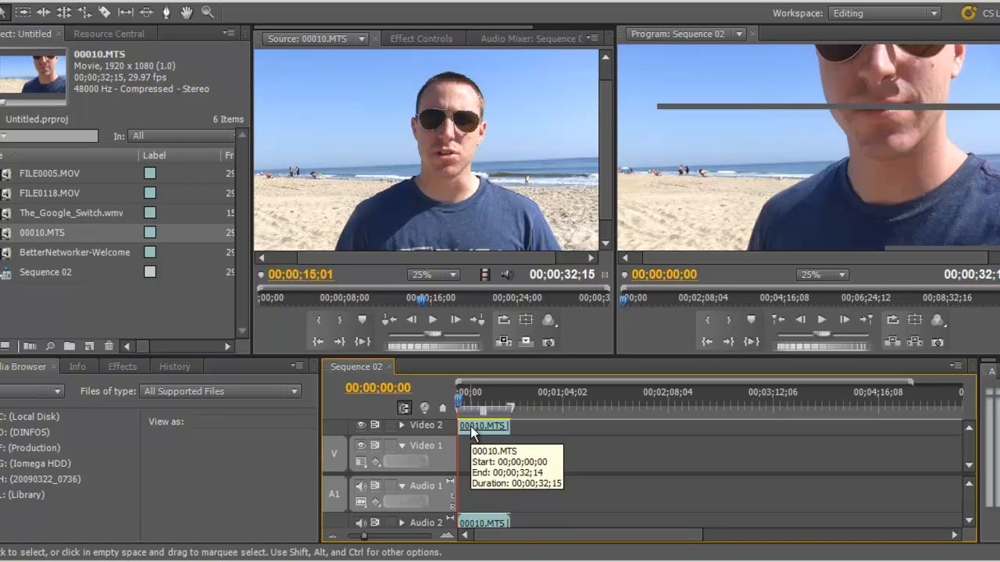
{"action": "key", "text": "space"}
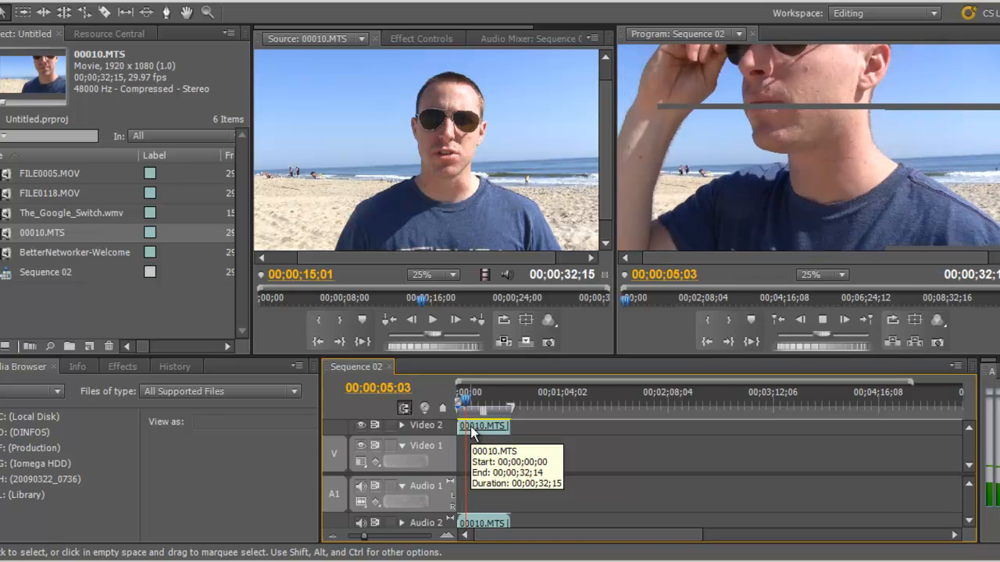
{"action": "key", "text": "space"}
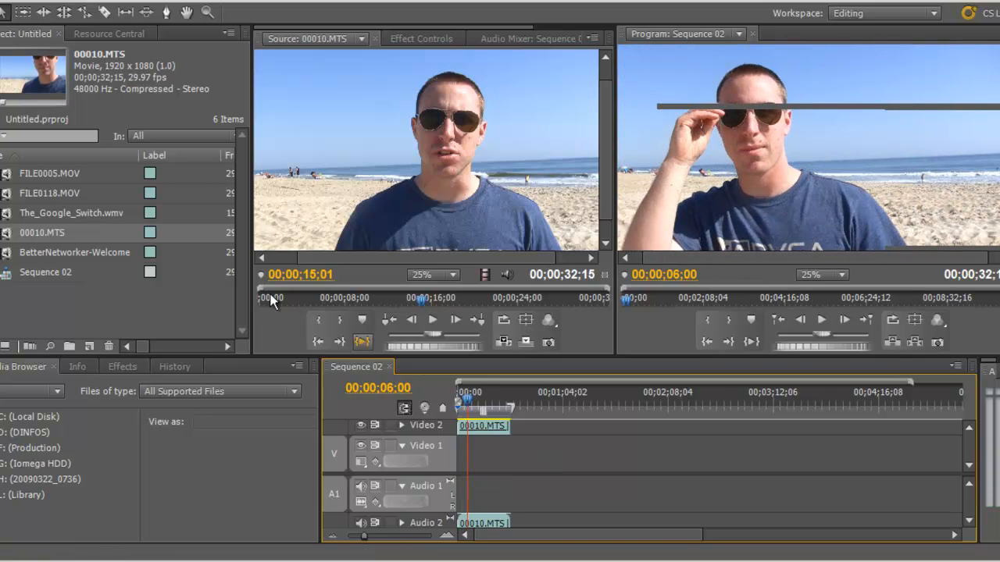
Place The_Google_Switch.wmv directly after 00010.MTS on Video 2 and move the playhead to 00;01;05;00 within it.
{"action": "left_click", "coordinate": [43, 224]}
{"action": "left_click_drag", "start_coordinate": [16, 216], "coordinate": [481, 422]}
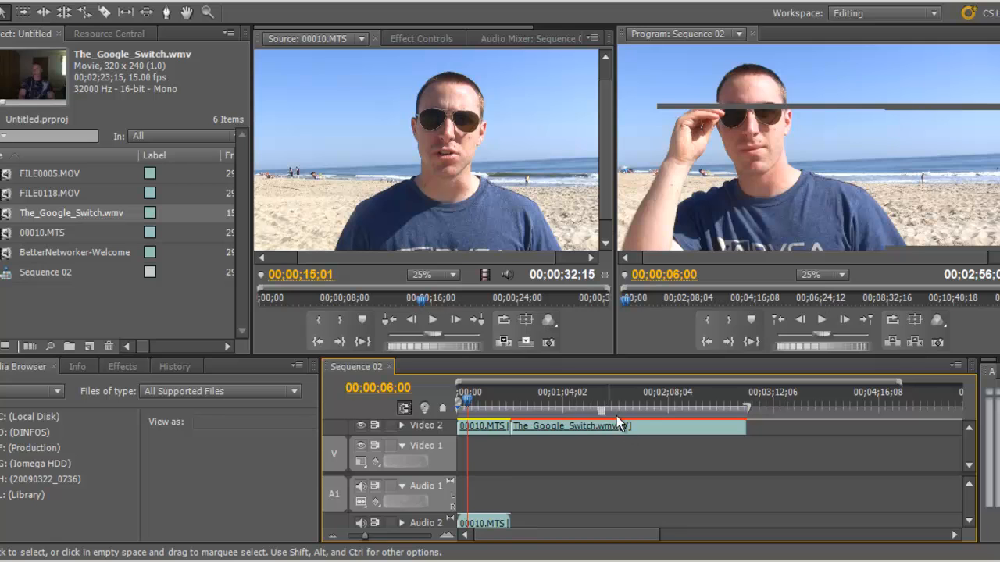
{"action": "left_click_drag", "start_coordinate": [467, 401], "coordinate": [569, 412]}
Scale The_Google_Switch.wmv up in the Program monitor until it fills the frame, and inspect the picture at 50% magnification.
{"action": "left_click", "coordinate": [810, 164]}
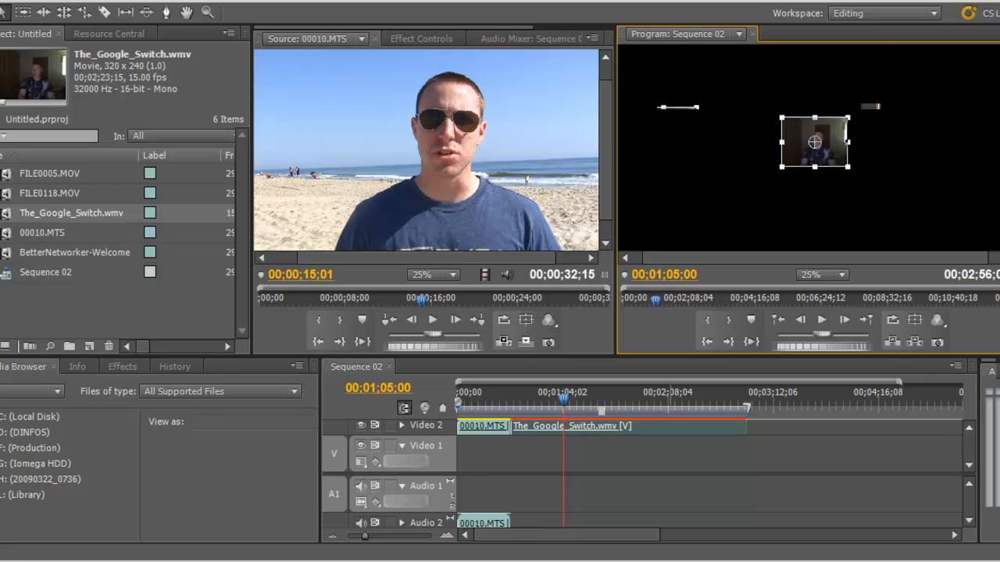
{"action": "left_click", "coordinate": [841, 274]}
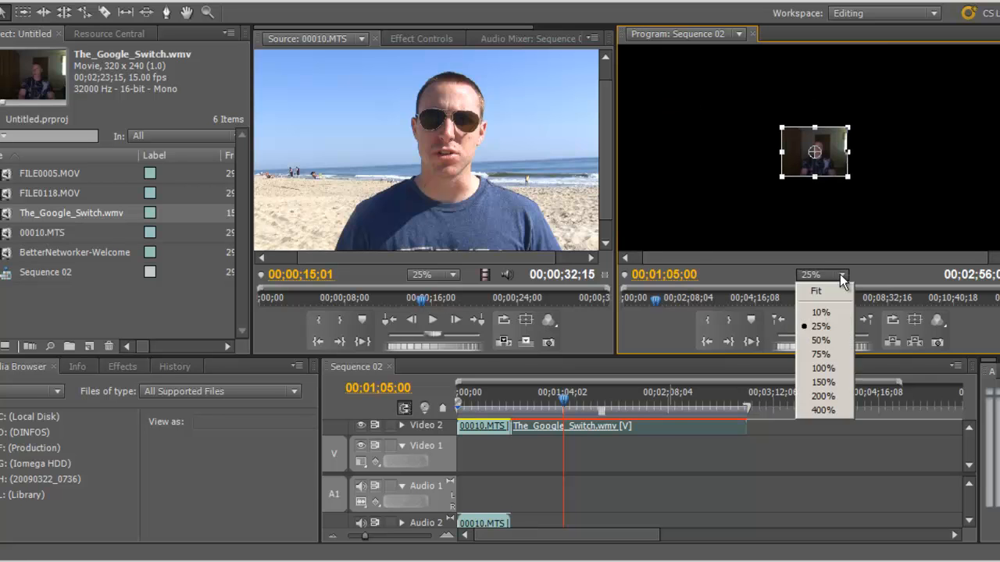
{"action": "left_click", "coordinate": [828, 314]}
{"action": "left_click_drag", "start_coordinate": [800, 168], "coordinate": [713, 207]}
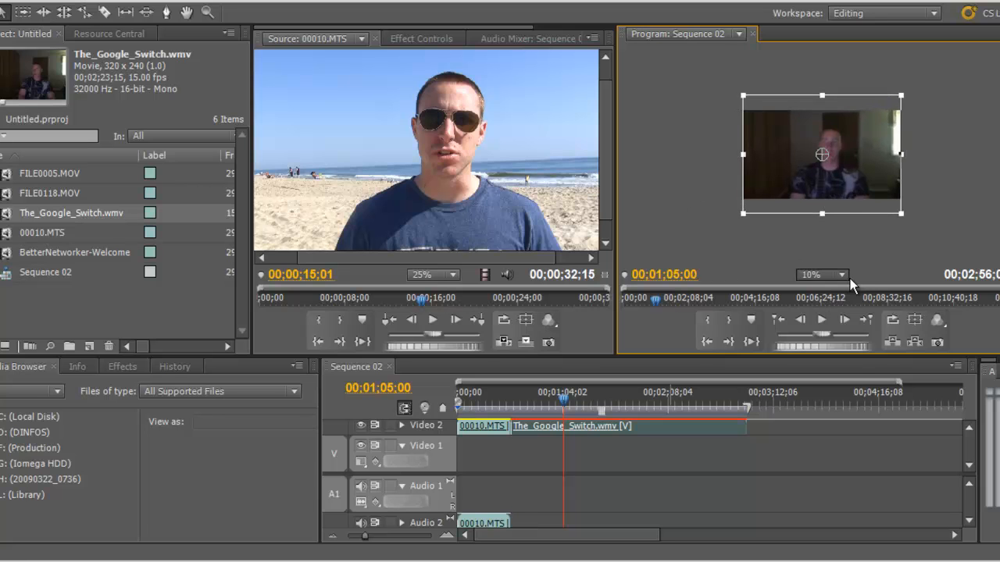
{"action": "left_click", "coordinate": [844, 275]}
{"action": "left_click", "coordinate": [828, 341]}
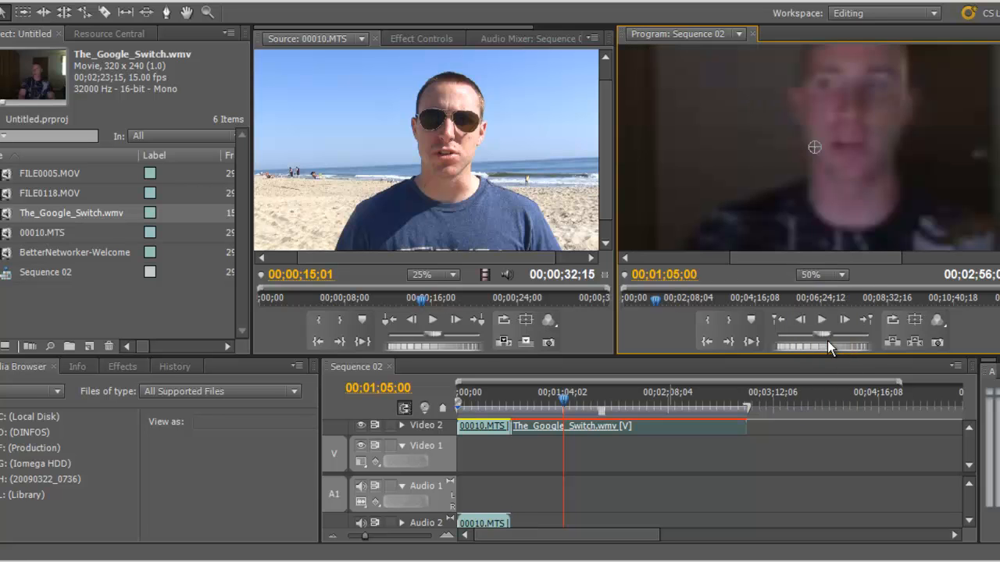
Inspect The_Google_Switch.wmv at 00;01;30;14 in the enlarged view and set the Program monitor magnification to 10%.
{"action": "left_click_drag", "start_coordinate": [815, 147], "coordinate": [820, 220]}
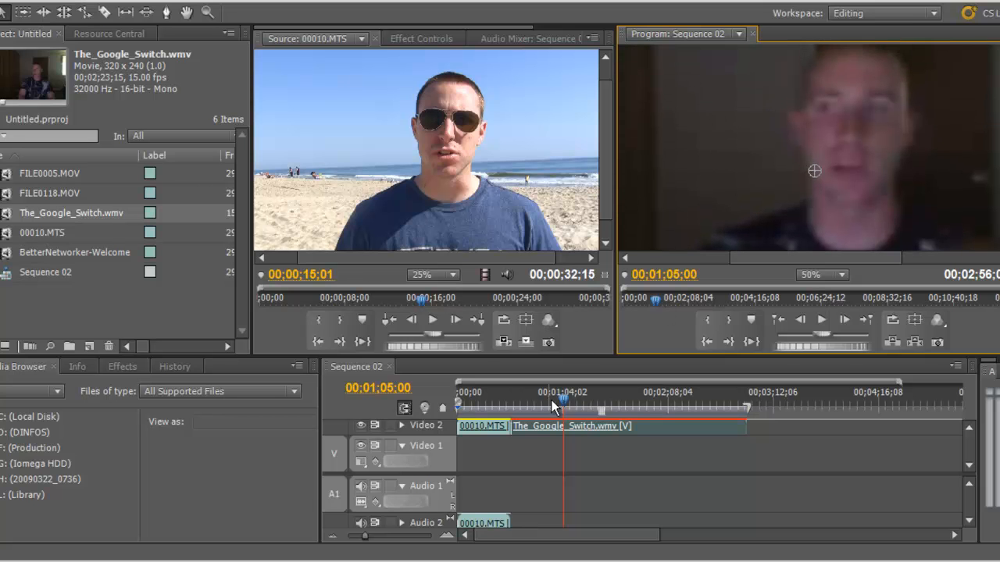
{"action": "left_click_drag", "start_coordinate": [566, 408], "coordinate": [602, 408]}
{"action": "left_click_drag", "start_coordinate": [815, 171], "coordinate": [815, 246]}
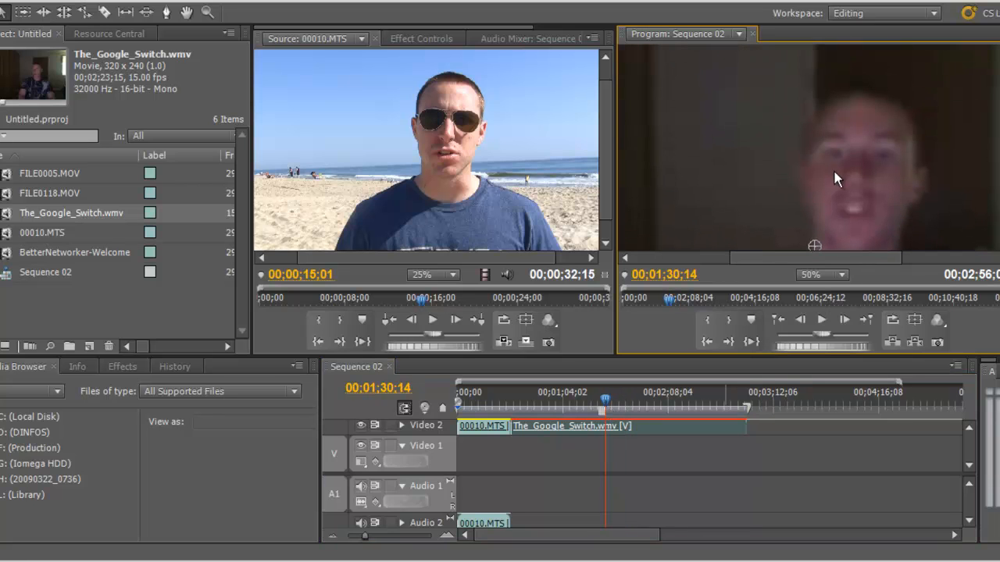
{"action": "left_click", "coordinate": [841, 275]}
{"action": "left_click", "coordinate": [821, 306]}
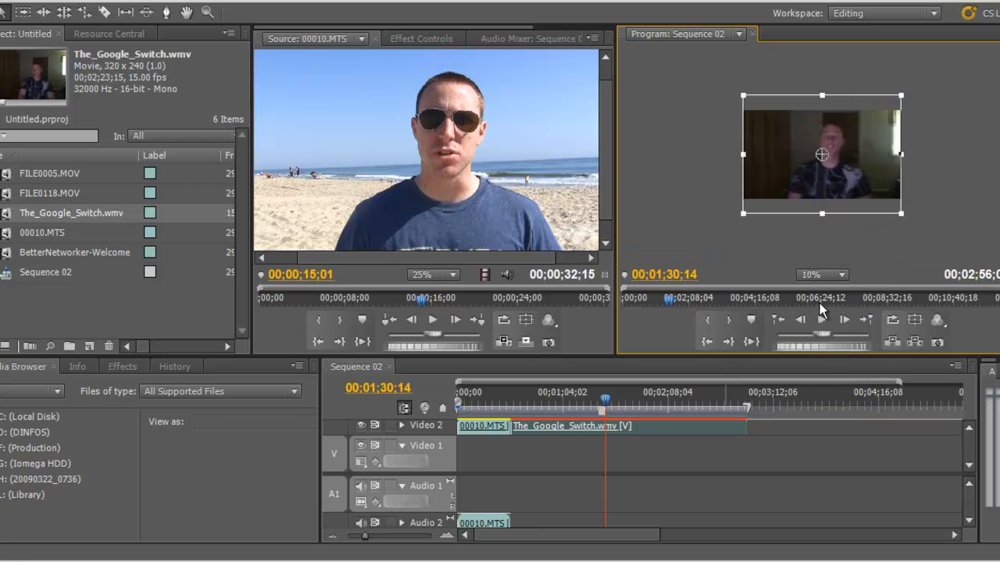
{"action": "left_click_drag", "start_coordinate": [740, 217], "coordinate": [697, 232]}
Place FILE0005.MOV directly after The_Google_Switch.wmv on Video 2 and move the playhead to 00;03;12;00 within it.
{"action": "left_click", "coordinate": [6, 235]}
{"action": "left_click_drag", "start_coordinate": [9, 177], "coordinate": [772, 422]}
{"action": "left_click", "coordinate": [791, 402]}
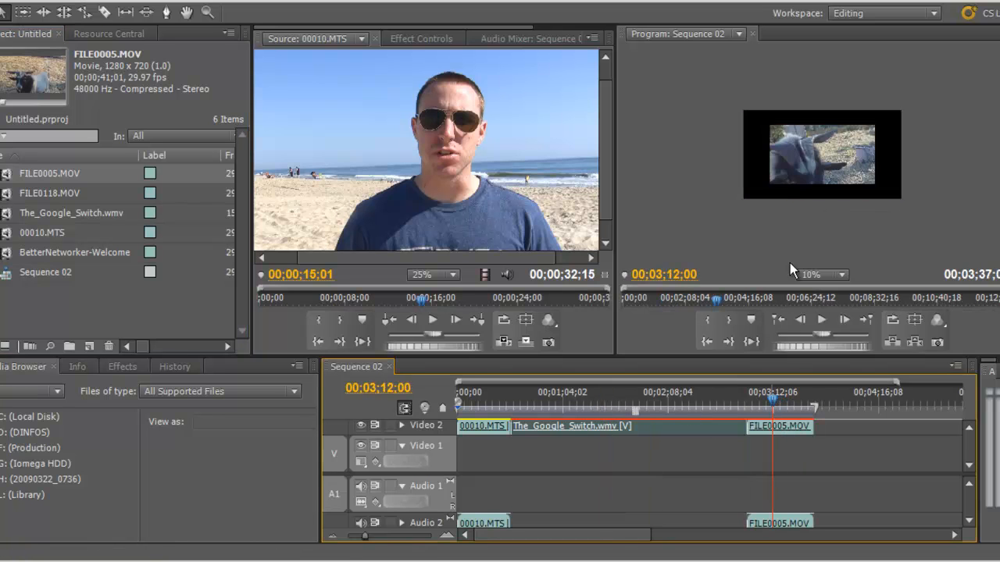
Scale FILE0005.MOV down and position it just below the frame's centre, and return the playhead to 00;01;25;14.
{"action": "left_click", "coordinate": [773, 166]}
{"action": "left_click_drag", "start_coordinate": [769, 184], "coordinate": [795, 182]}
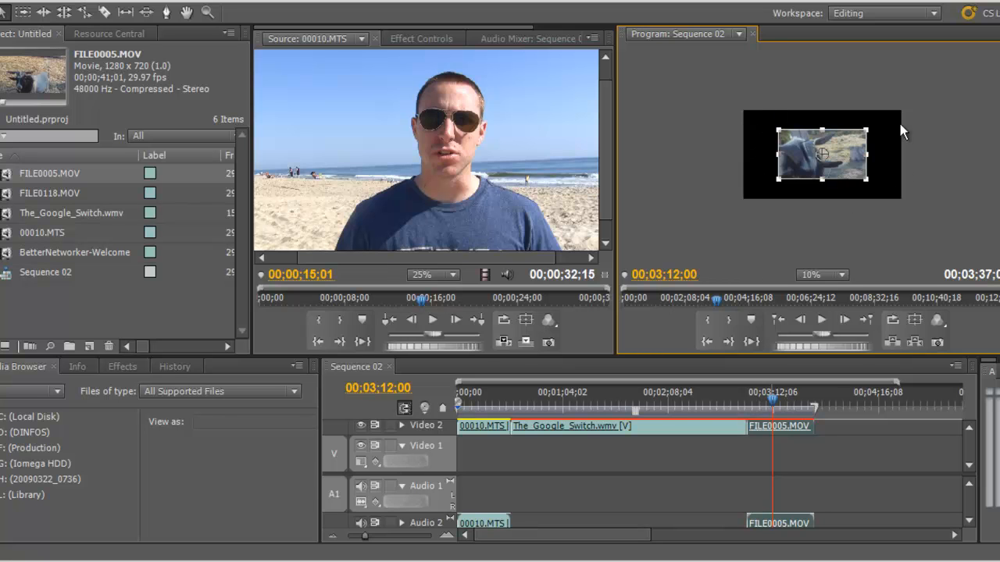
{"action": "left_click_drag", "start_coordinate": [820, 157], "coordinate": [799, 163]}
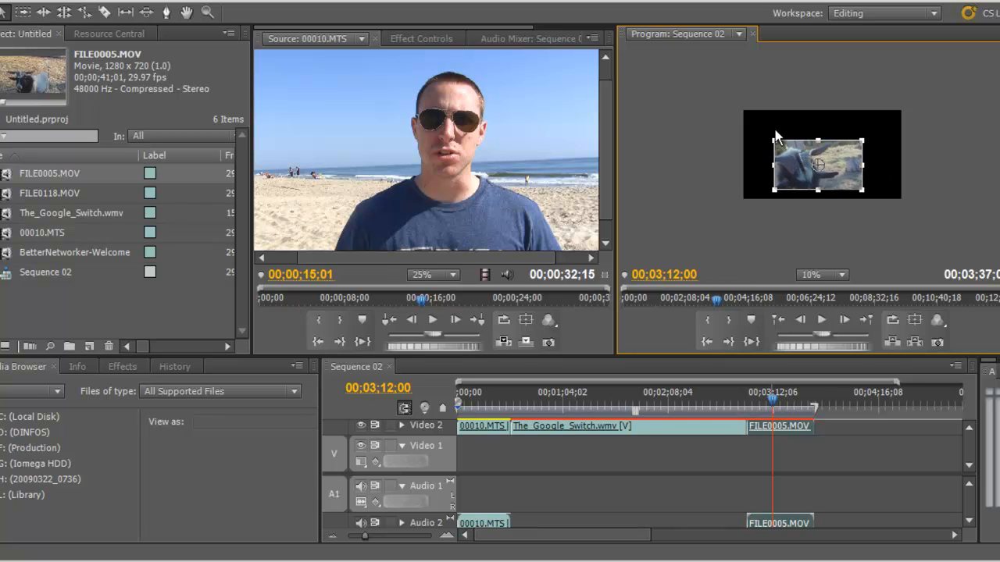
{"action": "left_click_drag", "start_coordinate": [789, 162], "coordinate": [793, 160]}
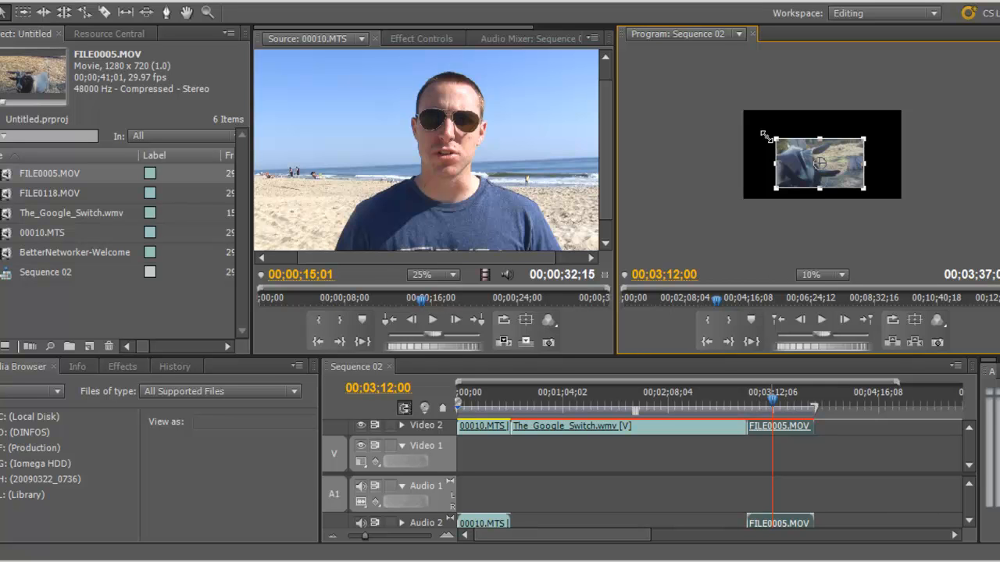
{"action": "left_click_drag", "start_coordinate": [772, 395], "coordinate": [598, 395]}
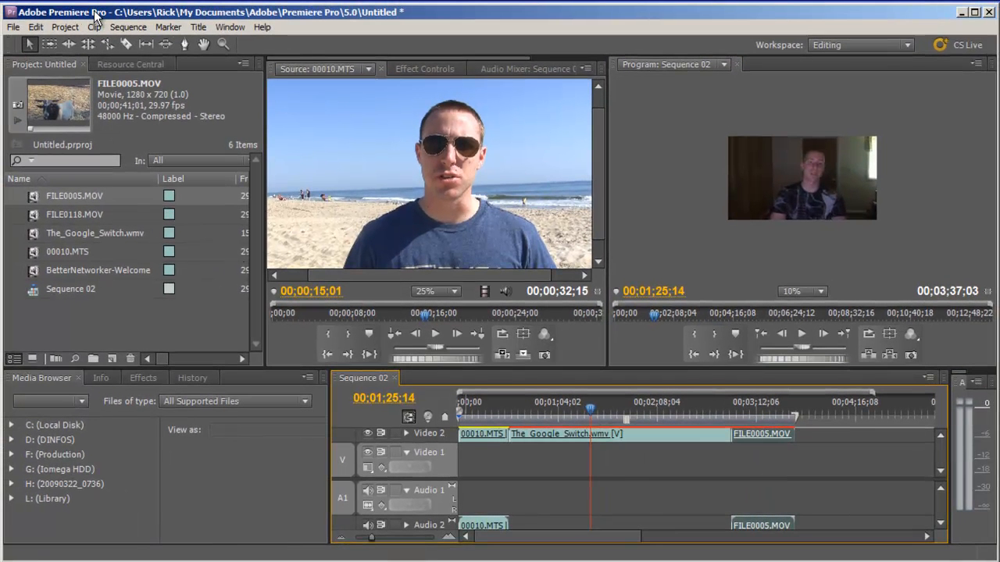
Select the BetterNetworker-Welcome clip in the project and check its frame size.
{"action": "left_click", "coordinate": [13, 28]}
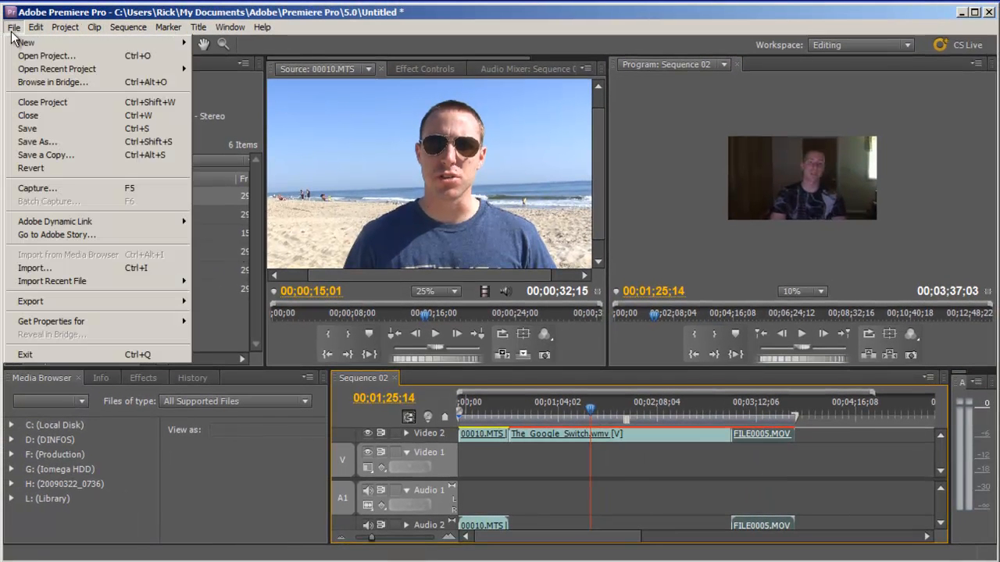
{"action": "mouse_move", "coordinate": [31, 42]}
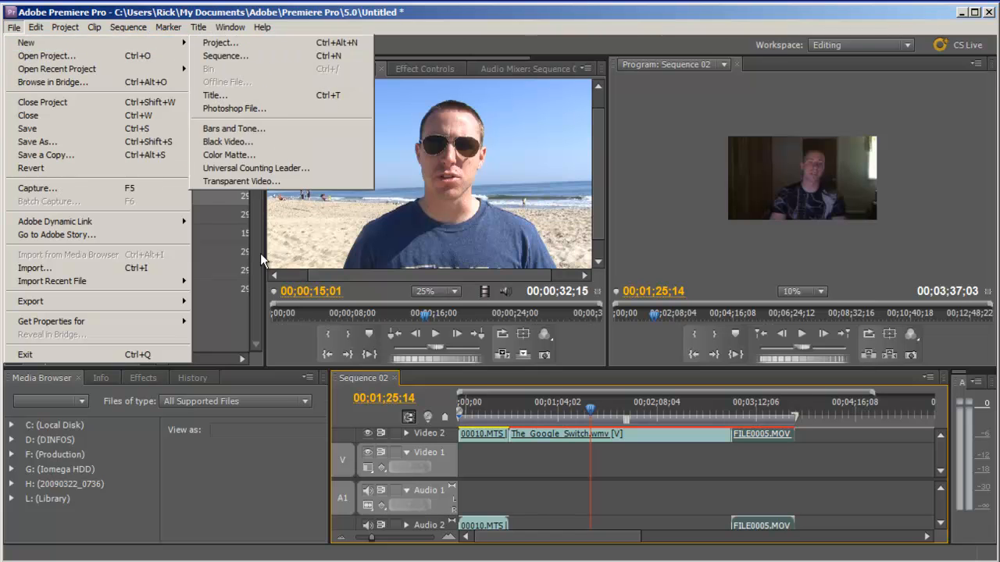
{"action": "left_click", "coordinate": [239, 331]}
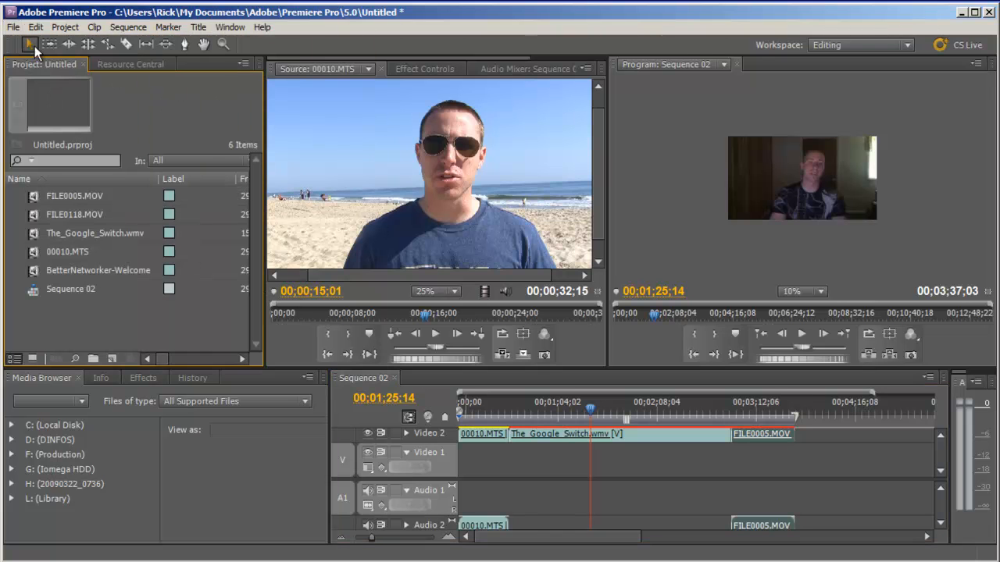
{"action": "left_click", "coordinate": [40, 270]}
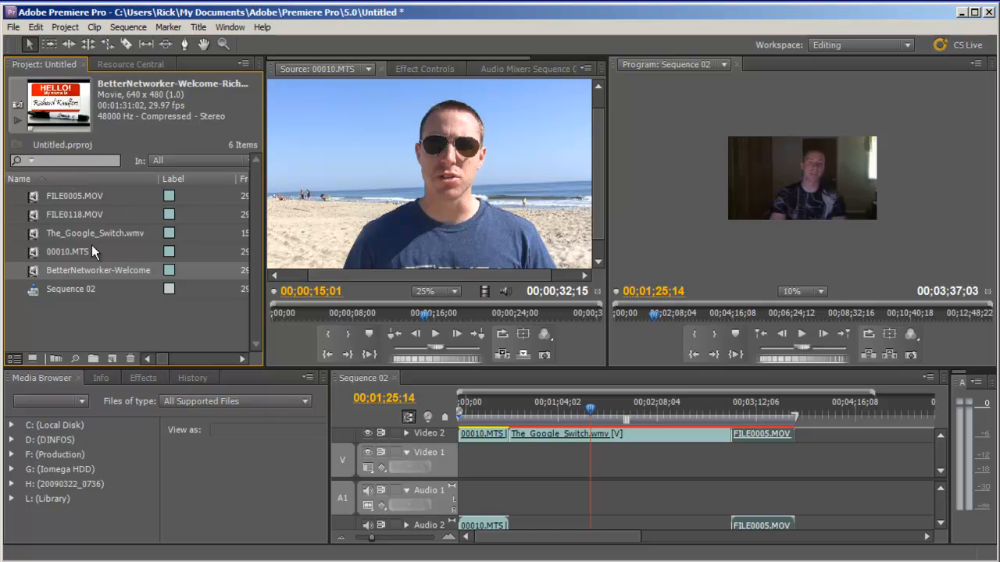
{"action": "left_click", "coordinate": [13, 26]}
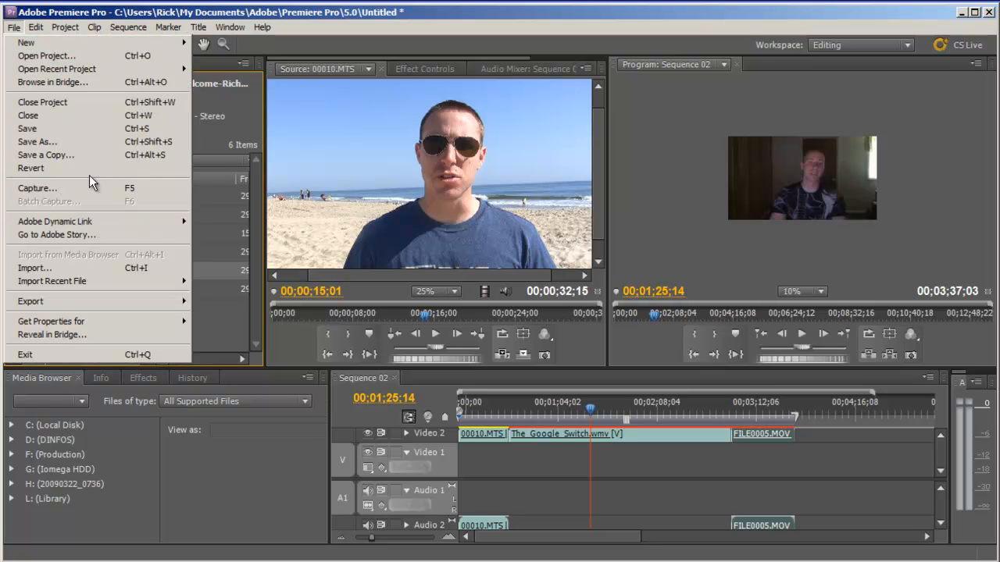
{"action": "left_click", "coordinate": [244, 11]}
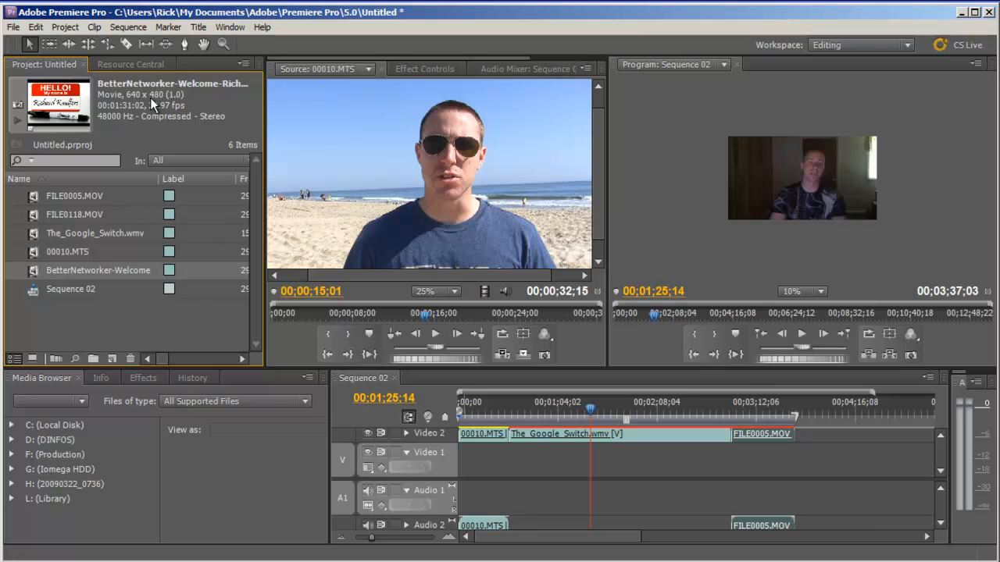
Create a new sequence from the DV - NTSC Standard 48kHz preset.
{"action": "left_click", "coordinate": [14, 27]}
{"action": "mouse_move", "coordinate": [35, 29]}
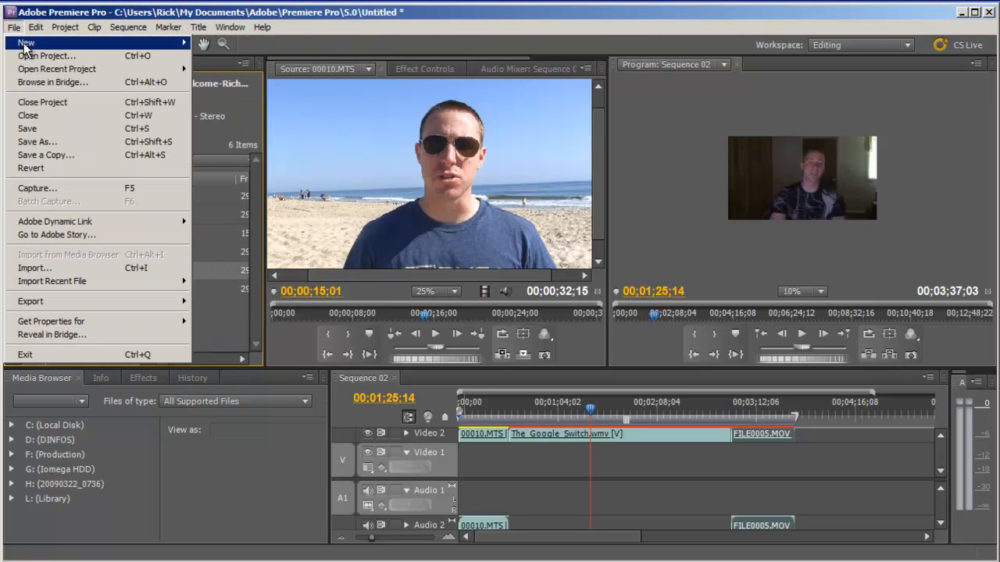
{"action": "left_click", "coordinate": [223, 56]}
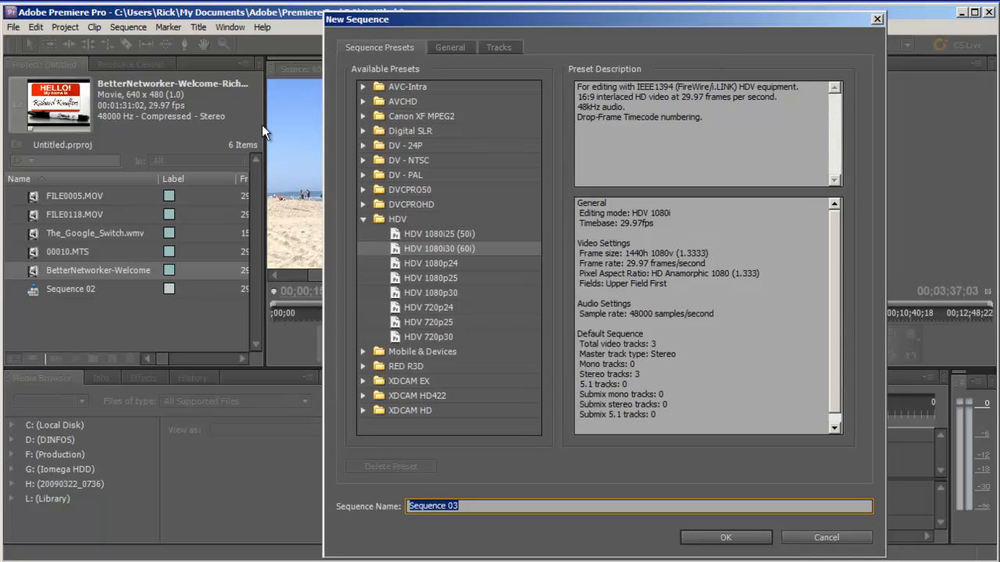
{"action": "left_click", "coordinate": [362, 219]}
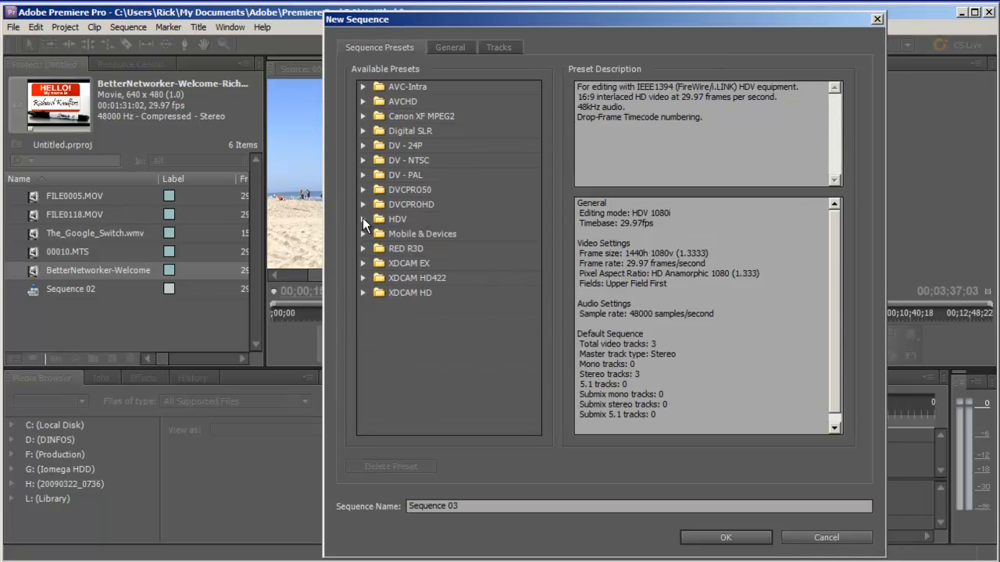
{"action": "left_click", "coordinate": [361, 100]}
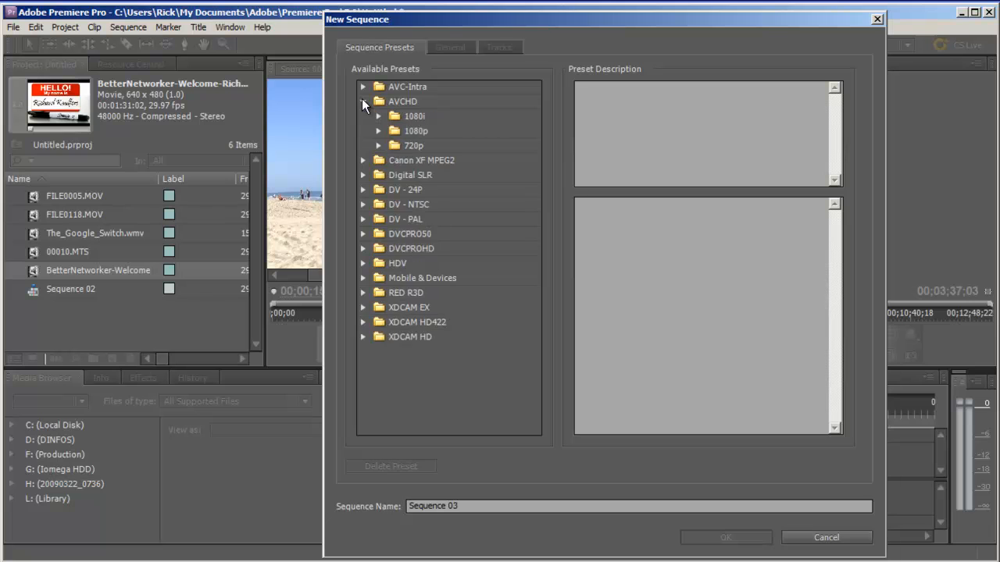
{"action": "left_click", "coordinate": [363, 101]}
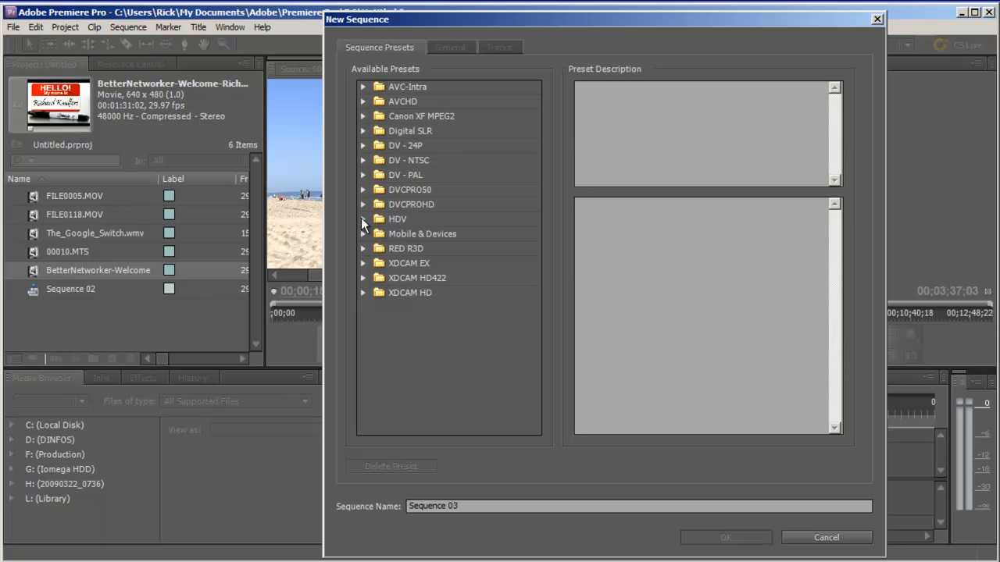
{"action": "left_click", "coordinate": [364, 160]}
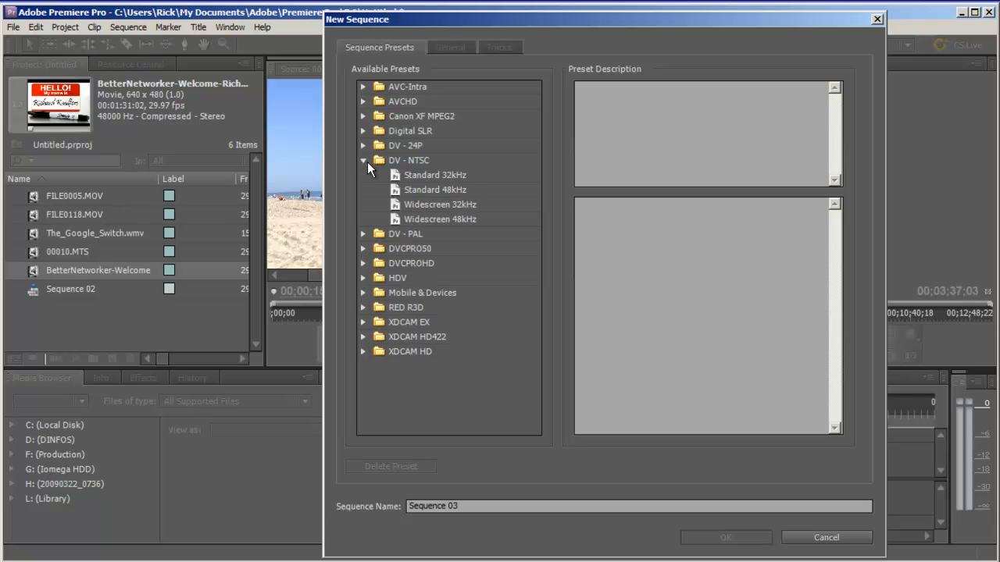
{"action": "left_click", "coordinate": [444, 171]}
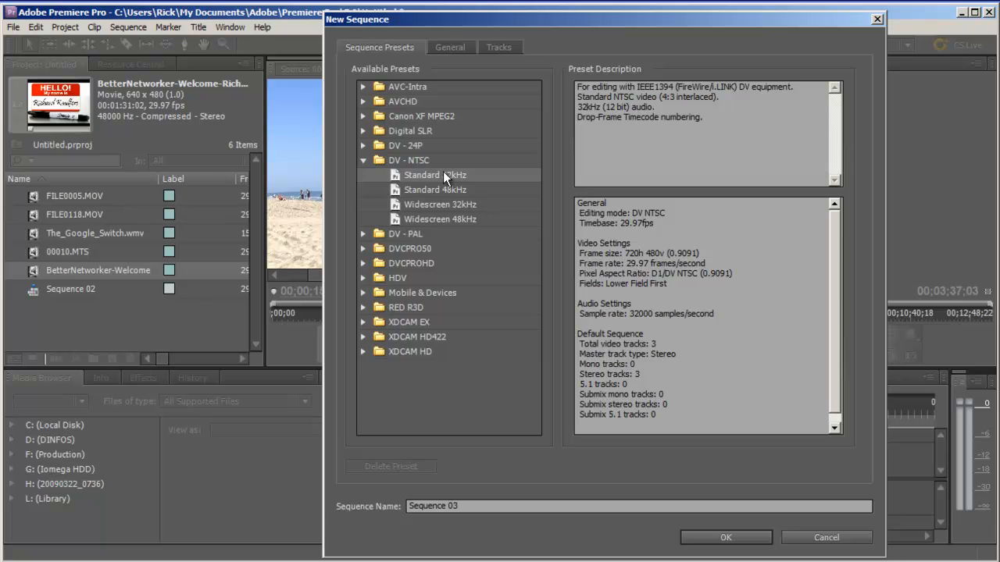
{"action": "left_click", "coordinate": [439, 186]}
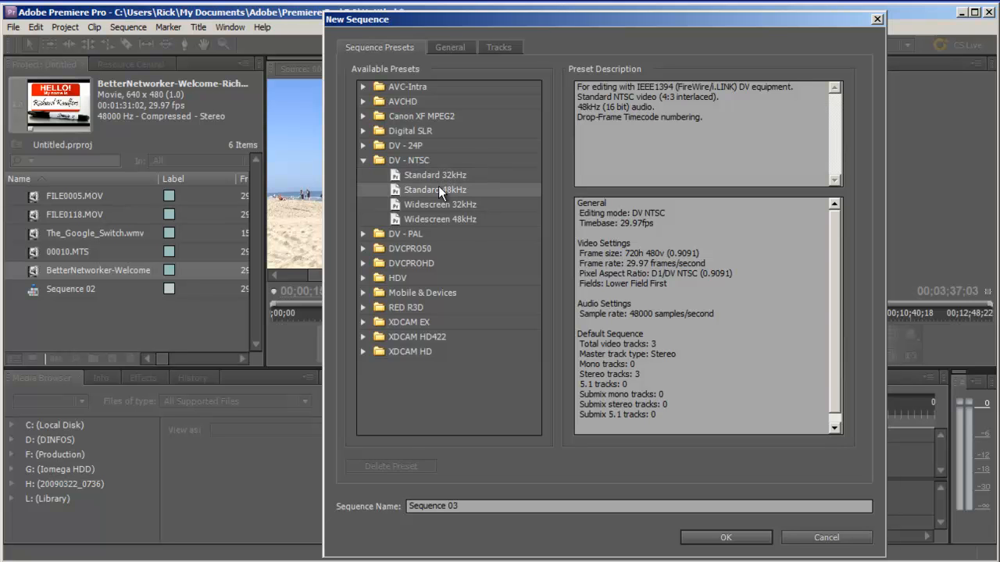
{"action": "left_click", "coordinate": [719, 537]}
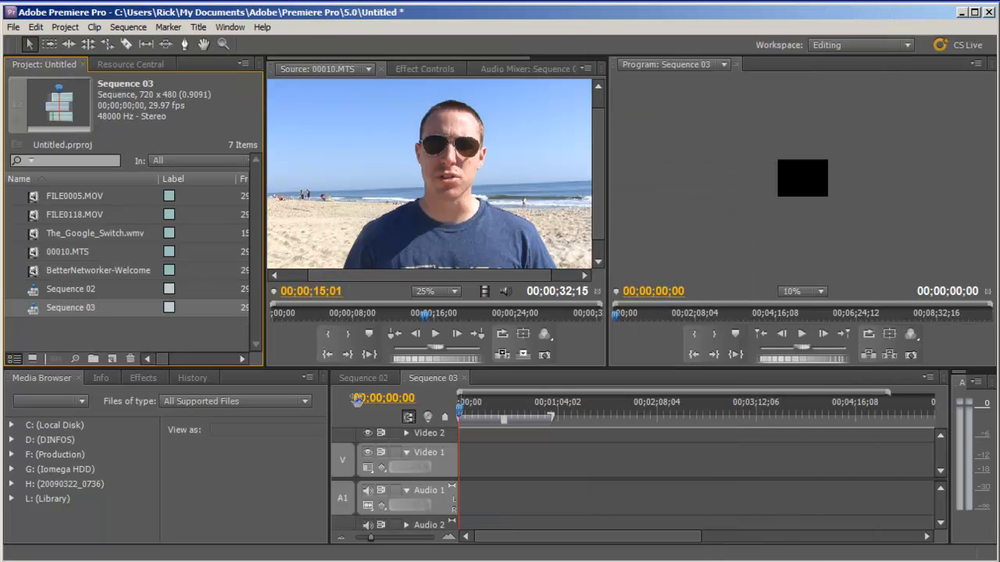
Place the BetterNetworker-Welcome clip at the start of the Video 1 track in the new sequence.
{"action": "left_click", "coordinate": [50, 274]}
{"action": "left_click", "coordinate": [33, 272]}
{"action": "left_click_drag", "start_coordinate": [33, 275], "coordinate": [516, 460]}
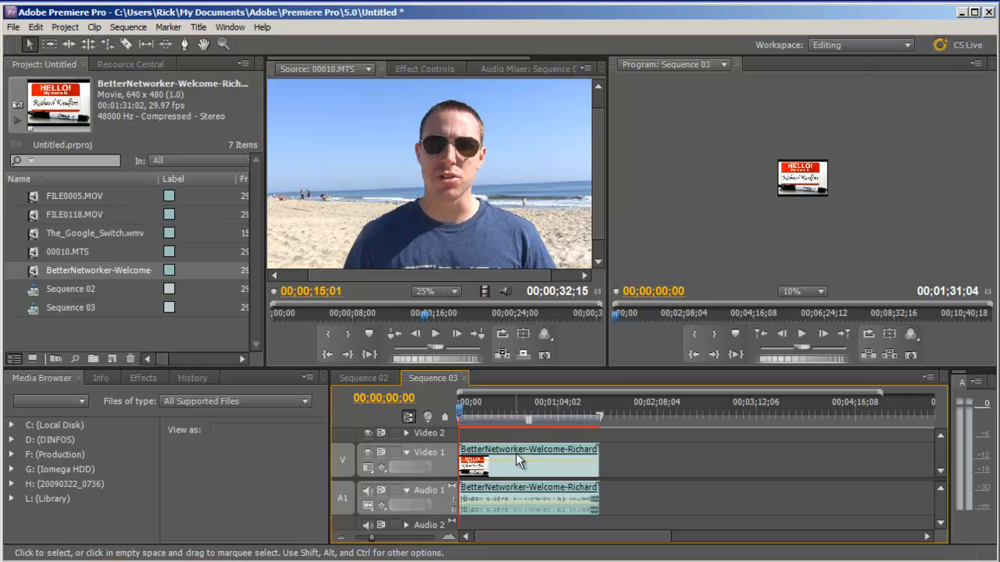
{"action": "mouse_move", "coordinate": [459, 408]}
{"action": "left_mouse_down"}
{"action": "mouse_move", "coordinate": [501, 409]}
{"action": "mouse_move", "coordinate": [454, 411]}
{"action": "left_mouse_up"}
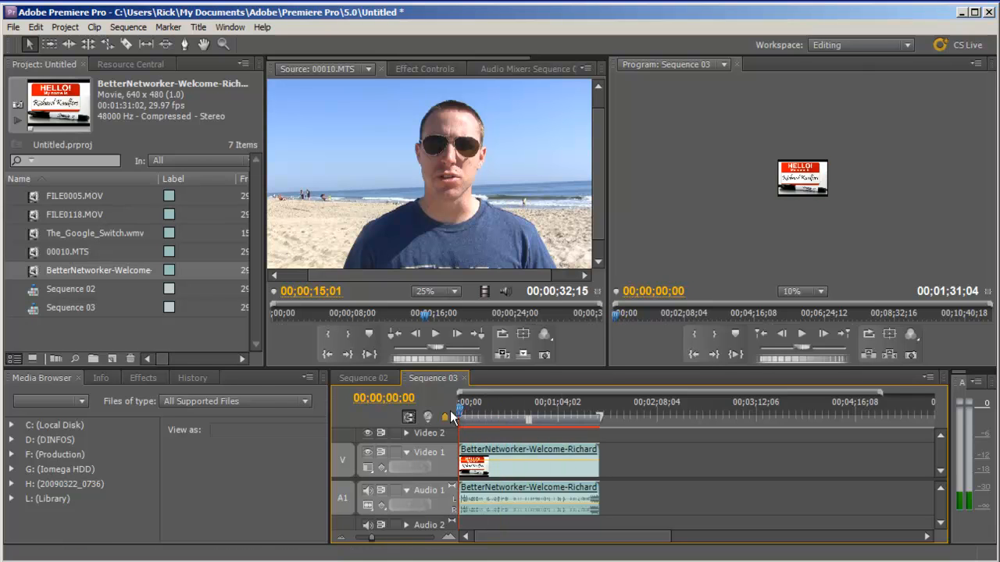
Set the Program monitor magnification to 50% and move the playhead to 00;00;02;15 to inspect how the clip fits.
{"action": "left_click", "coordinate": [821, 292]}
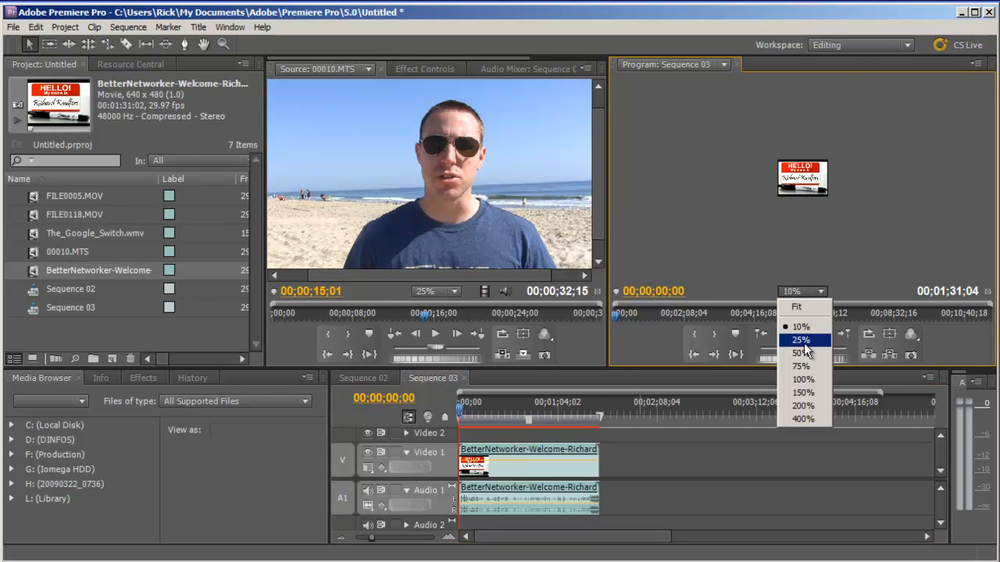
{"action": "left_click", "coordinate": [804, 341]}
{"action": "left_click", "coordinate": [821, 292]}
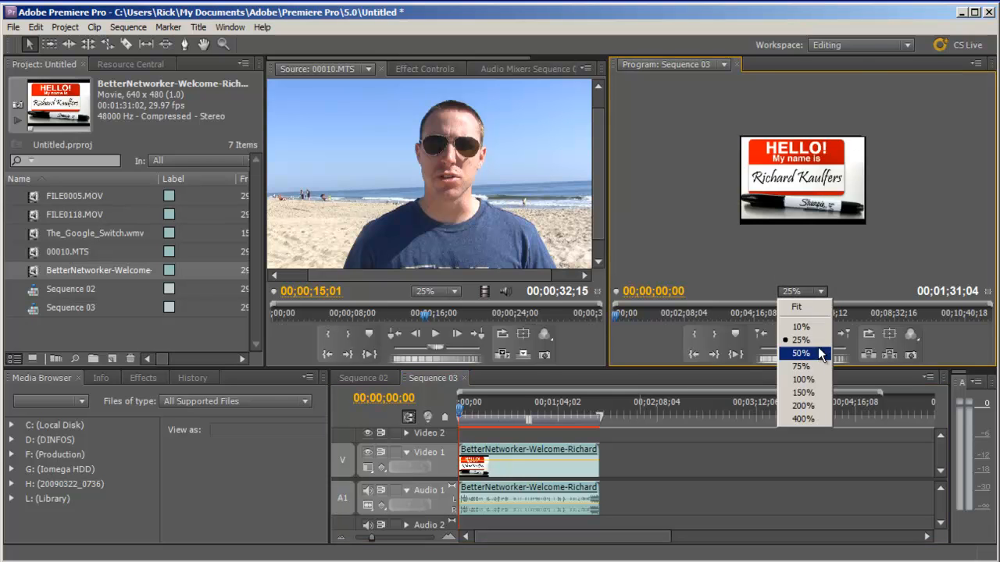
{"action": "left_click", "coordinate": [812, 354]}
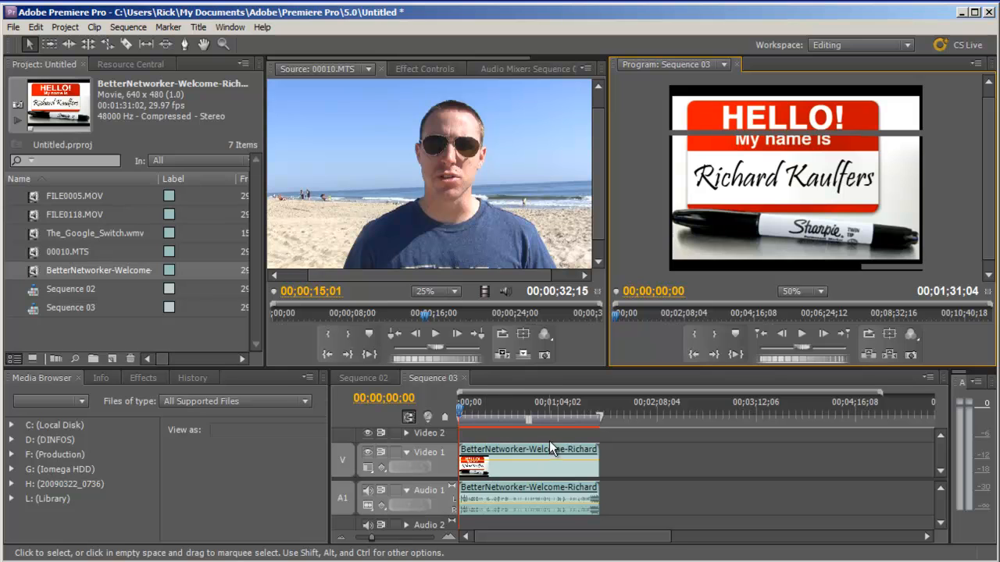
{"action": "mouse_move", "coordinate": [459, 408]}
{"action": "left_mouse_down"}
{"action": "mouse_move", "coordinate": [529, 410]}
{"action": "mouse_move", "coordinate": [463, 406]}
{"action": "left_mouse_up"}
Scale the BetterNetworker-Welcome clip up slightly in the Program monitor and reposition it so it fills the frame.
{"action": "left_click", "coordinate": [681, 276]}
{"action": "left_click_drag", "start_coordinate": [680, 277], "coordinate": [673, 283]}
{"action": "left_click_drag", "start_coordinate": [767, 209], "coordinate": [764, 212]}
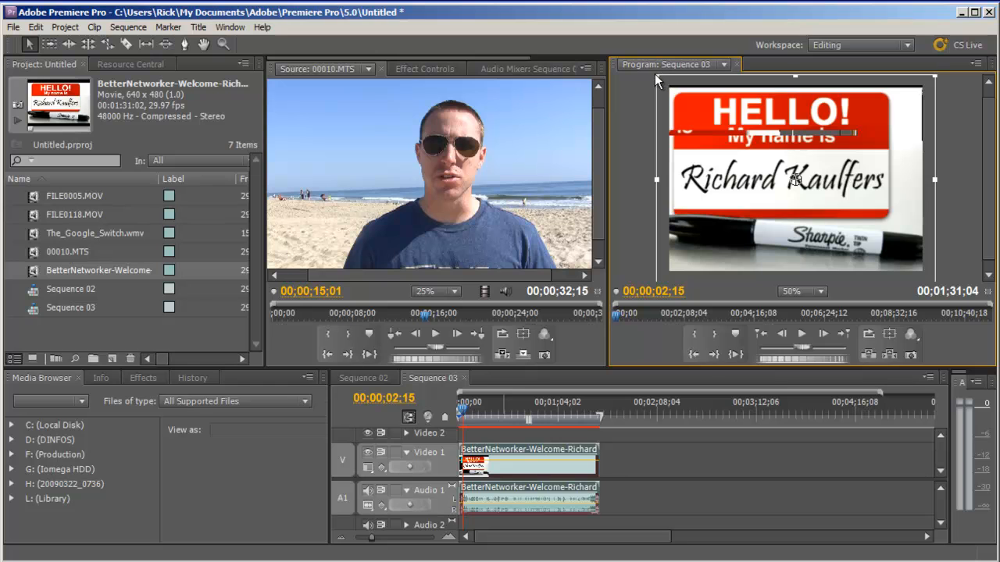
{"action": "left_click_drag", "start_coordinate": [655, 73], "coordinate": [653, 68]}
{"action": "left_click_drag", "start_coordinate": [752, 121], "coordinate": [763, 121]}
{"action": "left_click", "coordinate": [640, 187]}
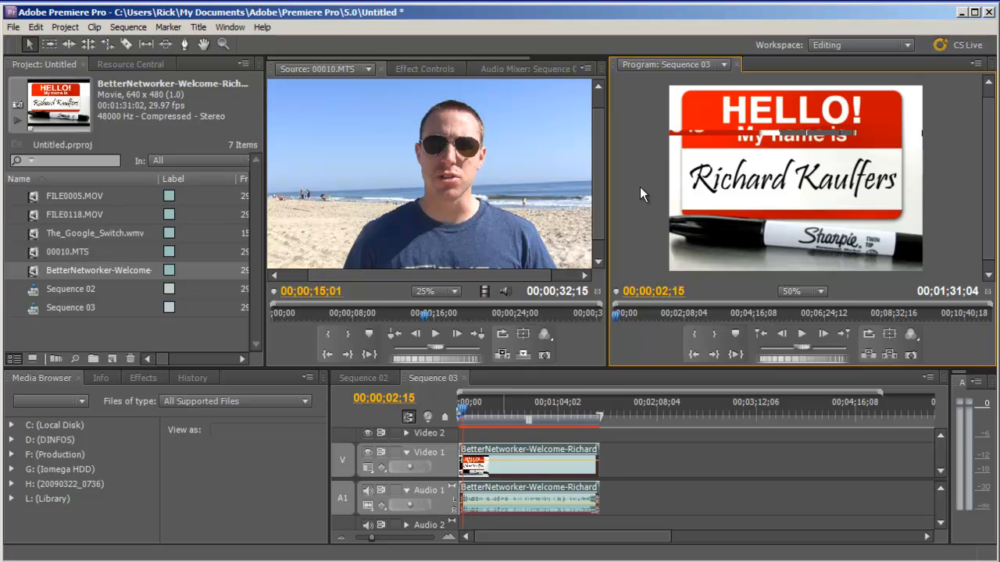
{"action": "left_click", "coordinate": [526, 446]}
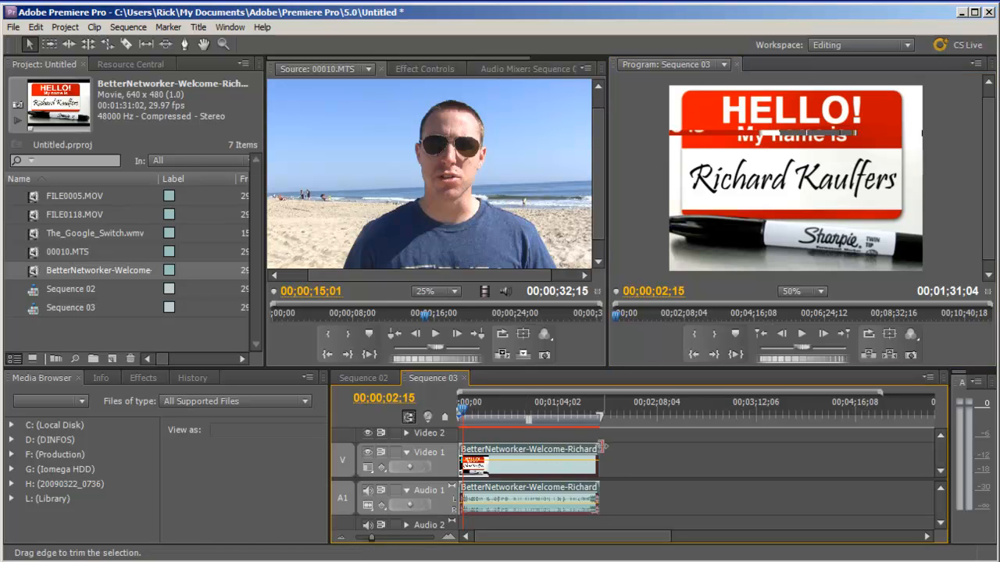